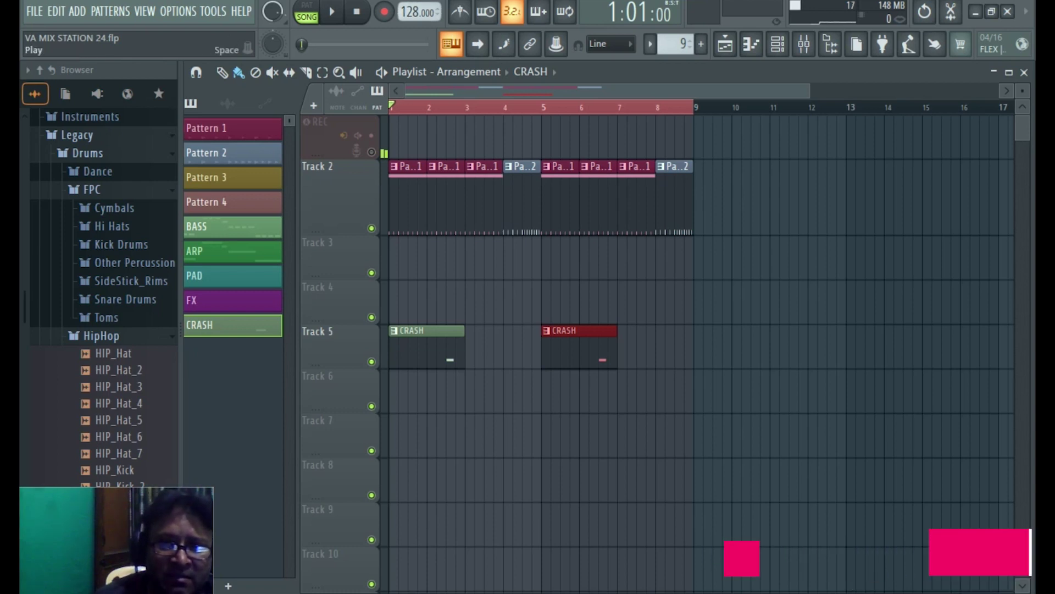
# Play the arrangement from the start and again from bar 4 to hear the CRASH clips.
pyautogui.press('space')
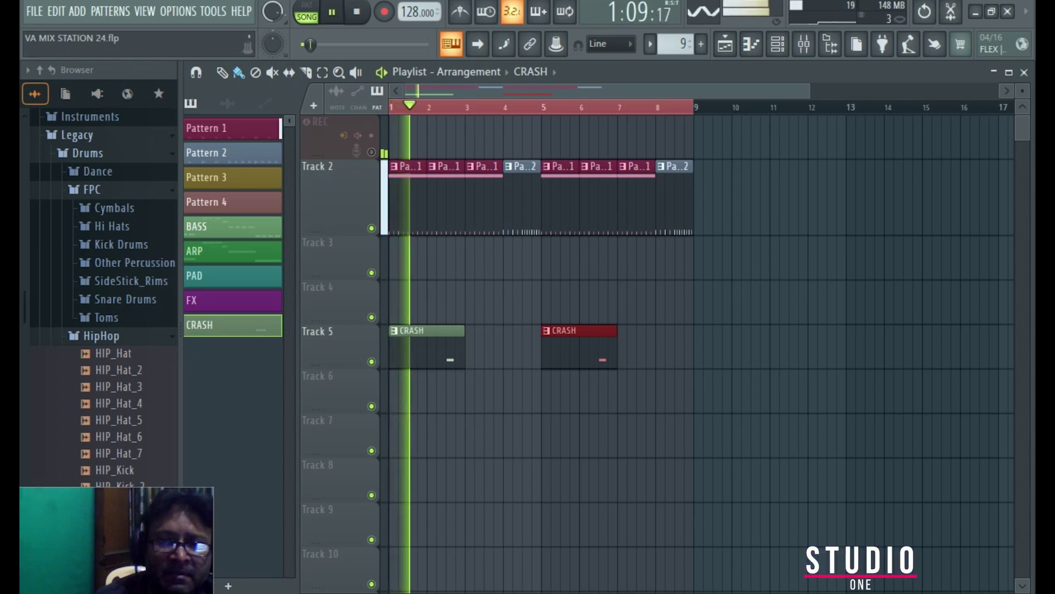
pyautogui.press('space')
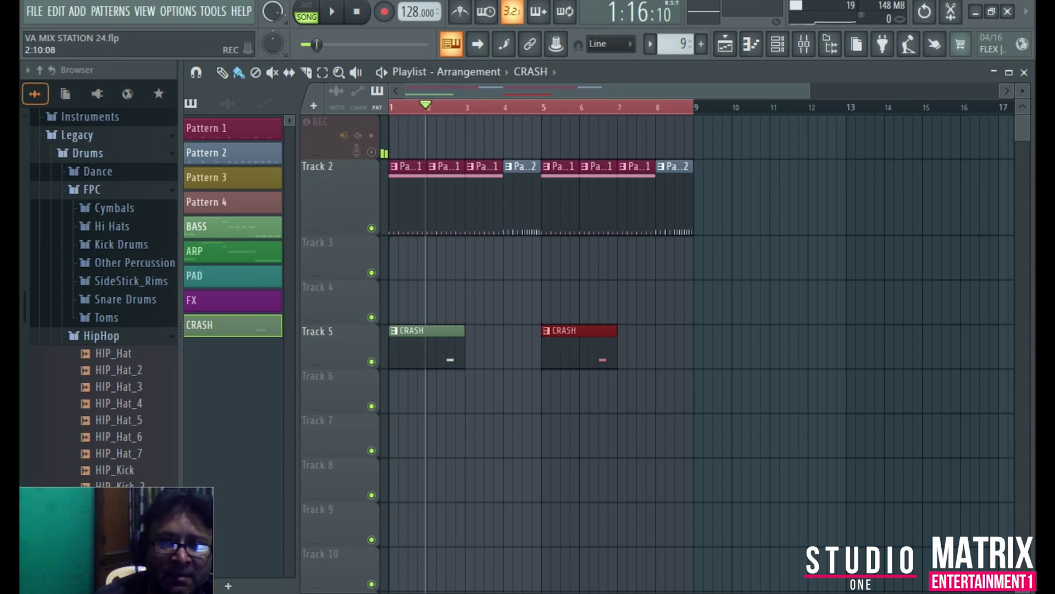
pyautogui.press('space')
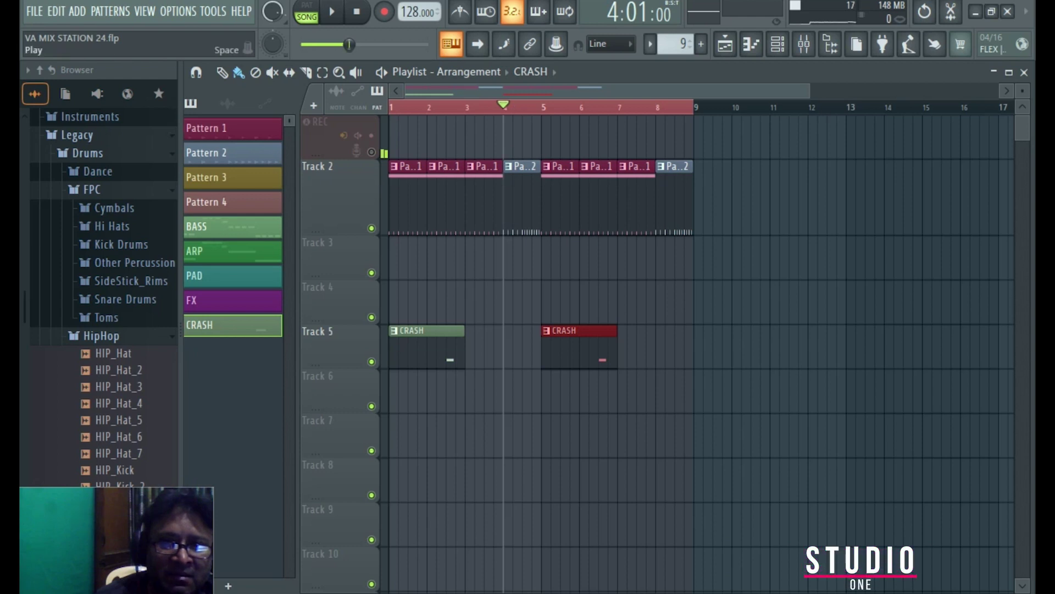
pyautogui.press('space')
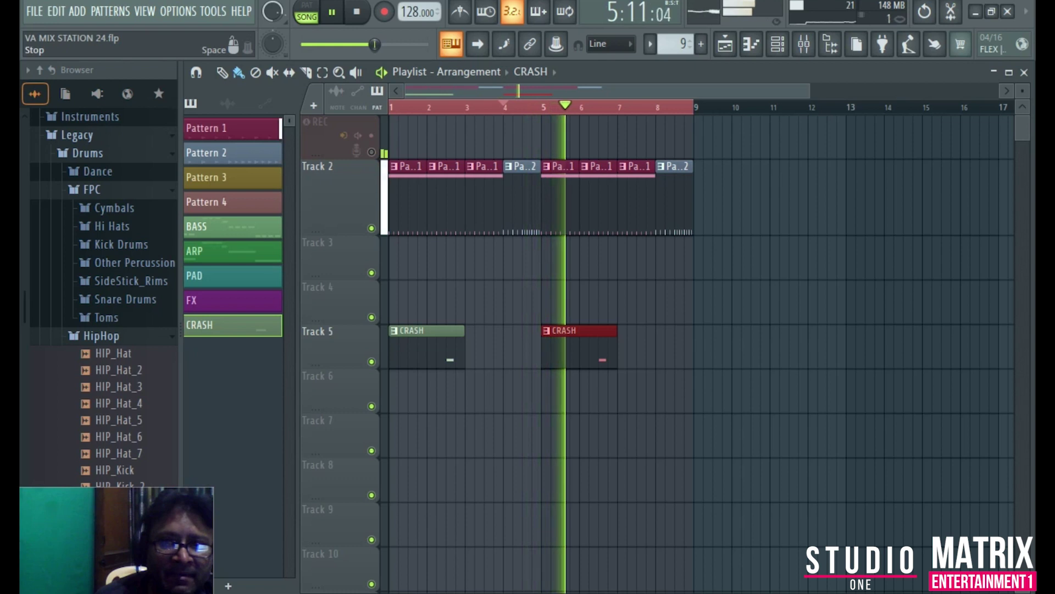
pyautogui.press('space')
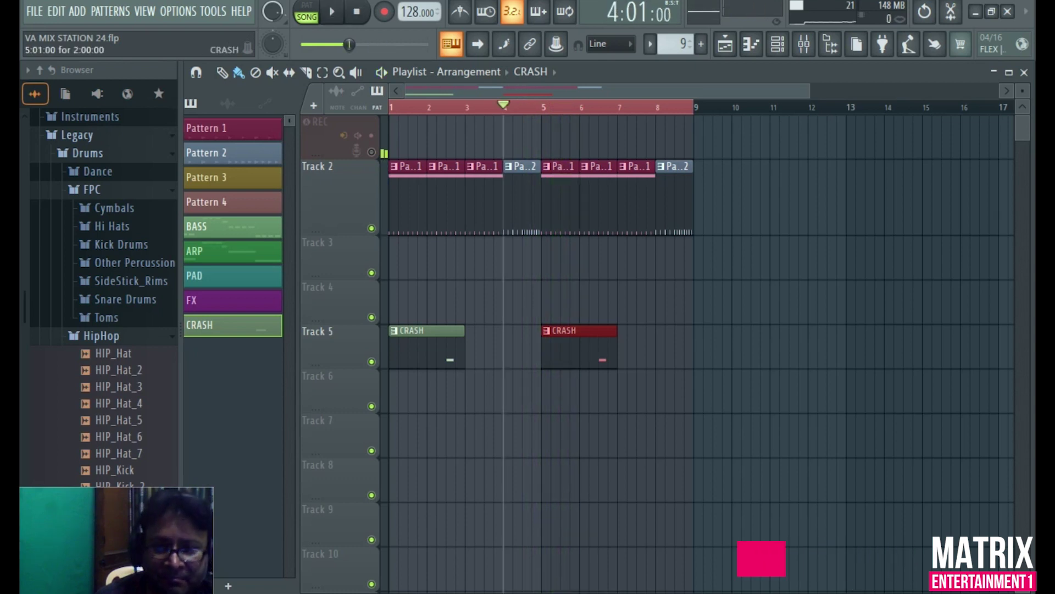
# Delete both CRASH clips from Track 5 in the playlist.
pyautogui.moveTo(565, 330); pyautogui.dragTo(537, 331)
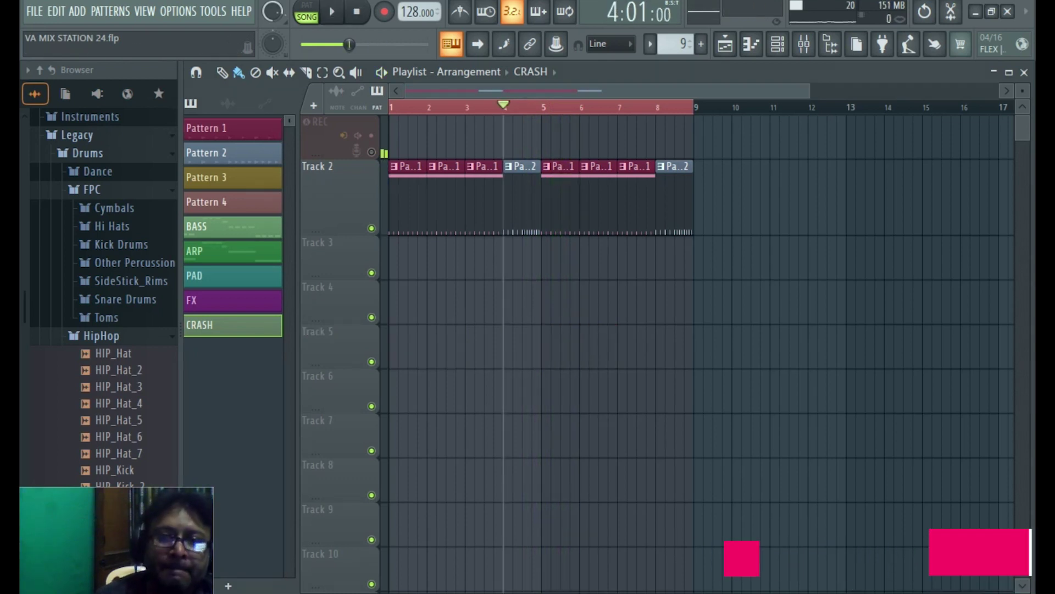
# Open the Channel rack and set its channel filter to All.
pyautogui.click(804, 44)
pyautogui.click(777, 43)
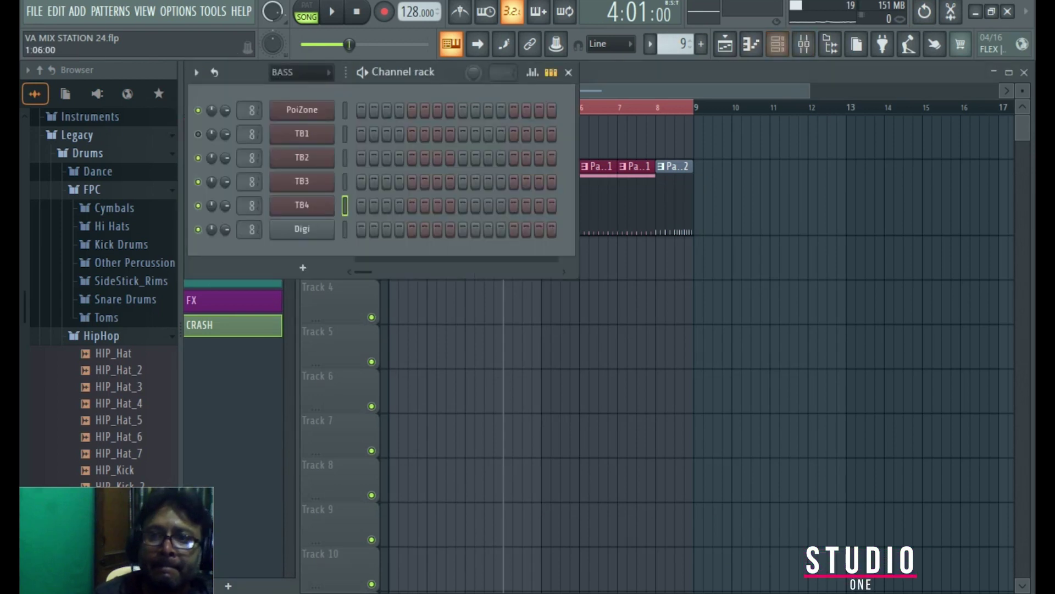
pyautogui.click(301, 72)
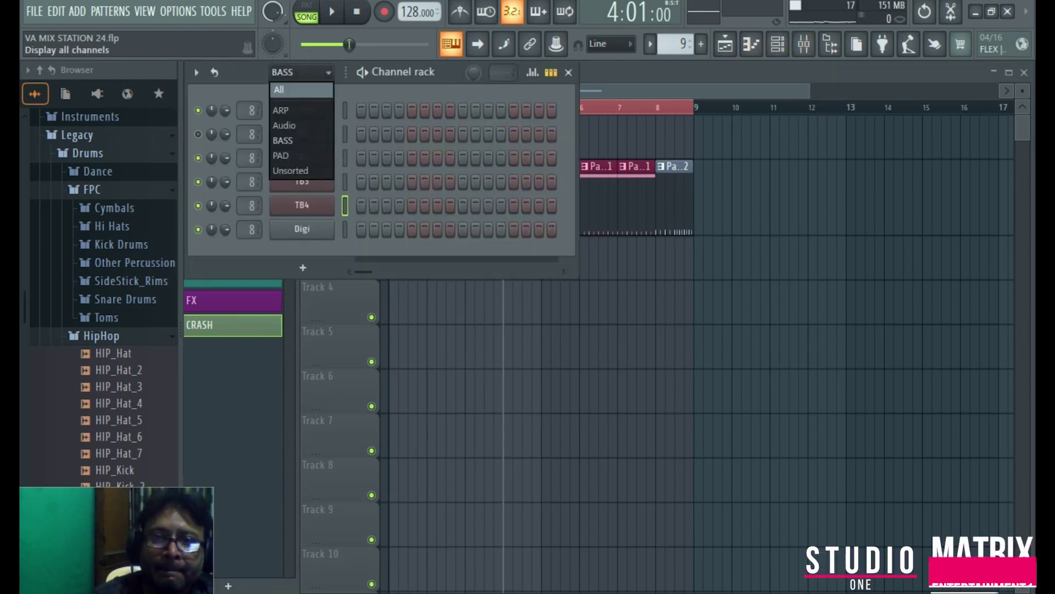
pyautogui.click(283, 88)
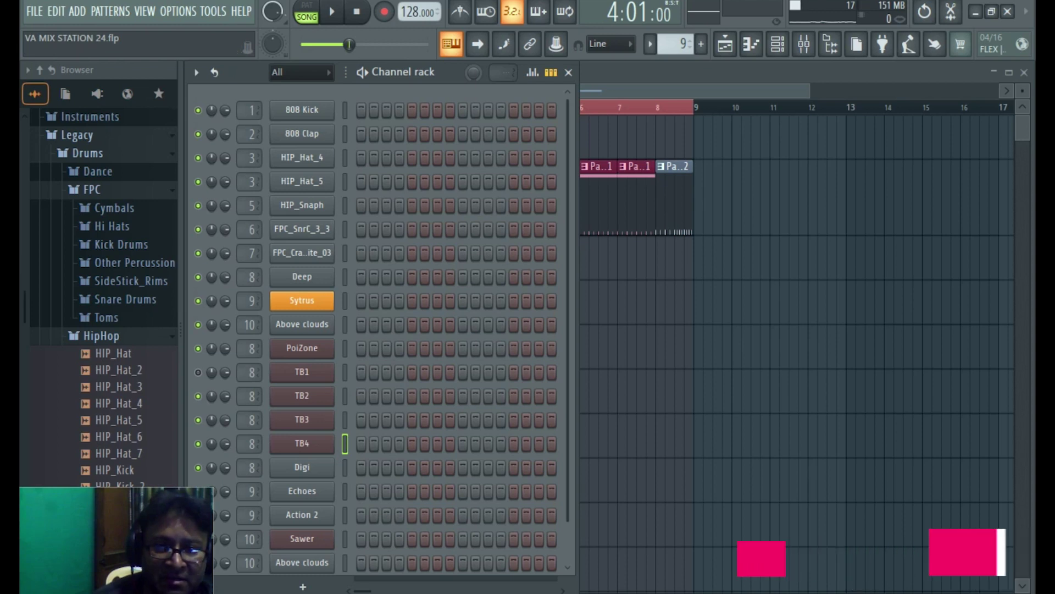
pyautogui.scroll(-1, 302, 443)
pyautogui.scroll(1, 301, 229)
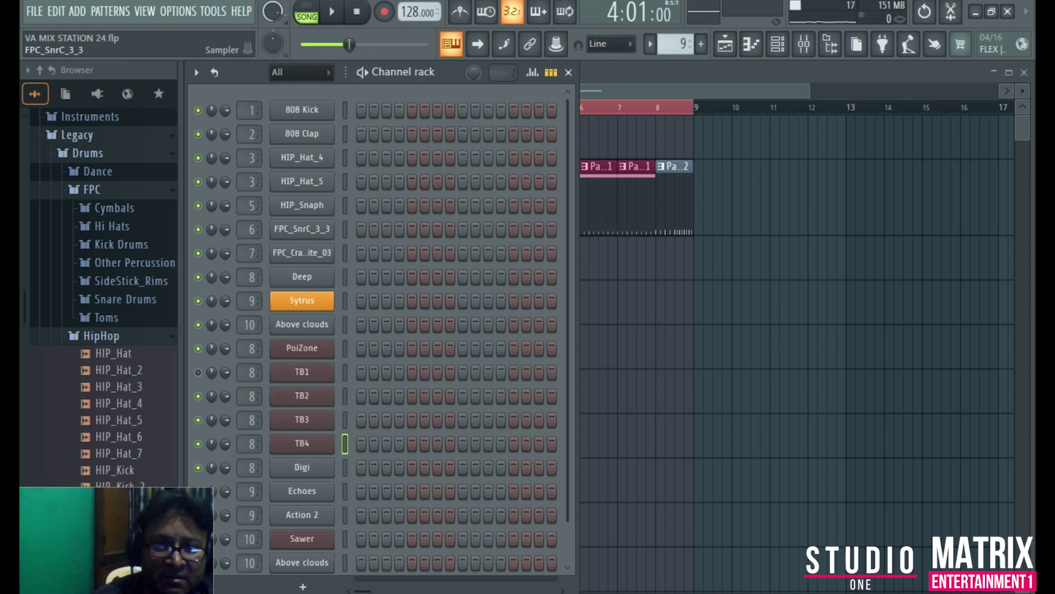
# Inspect the sampler settings of the FPC_SnrC_3_3 and FPC_Crash_G18InLite_03 channels and audition their sounds.
pyautogui.click(302, 228)
pyautogui.click(302, 229)
pyautogui.click(302, 229)
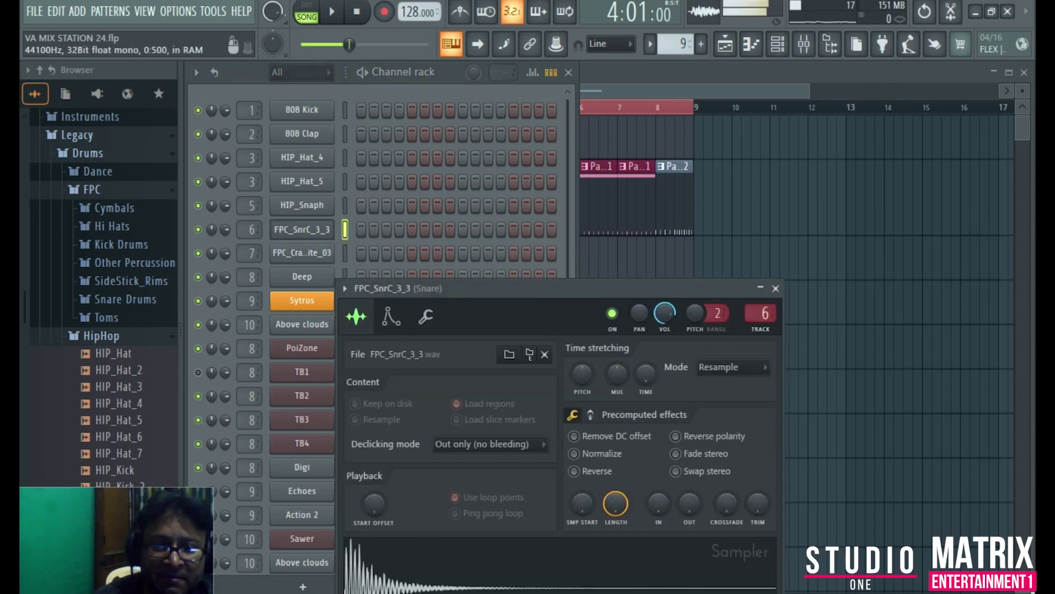
pyautogui.click(775, 287)
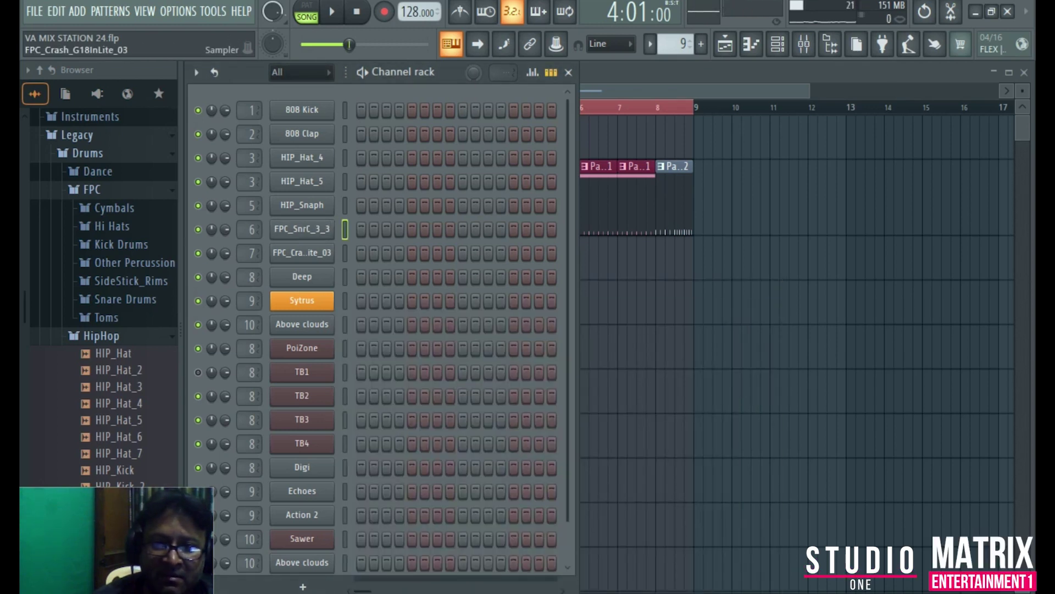
pyautogui.click(302, 253)
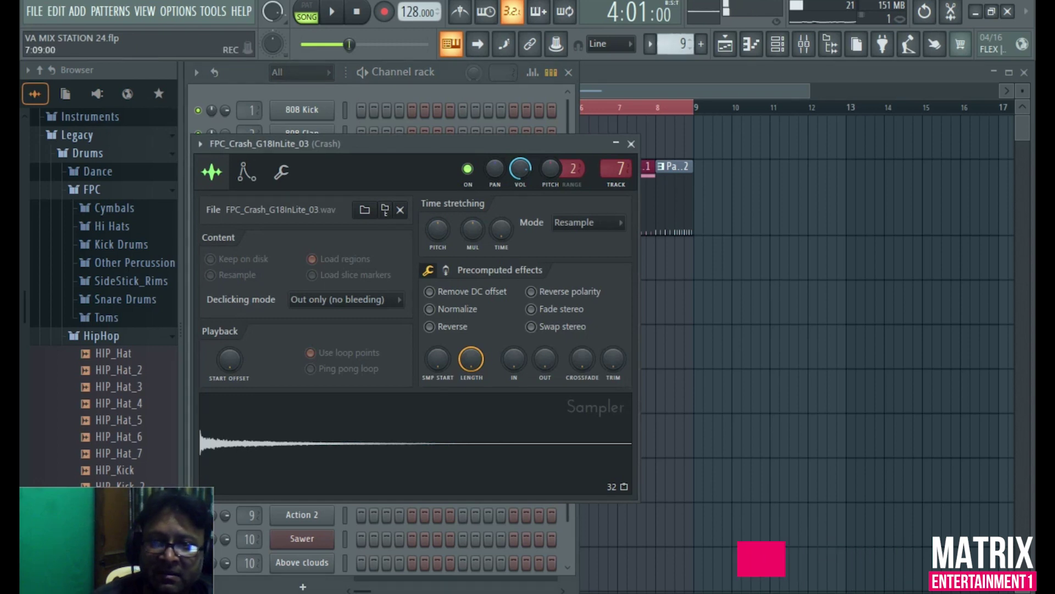
pyautogui.click(631, 143)
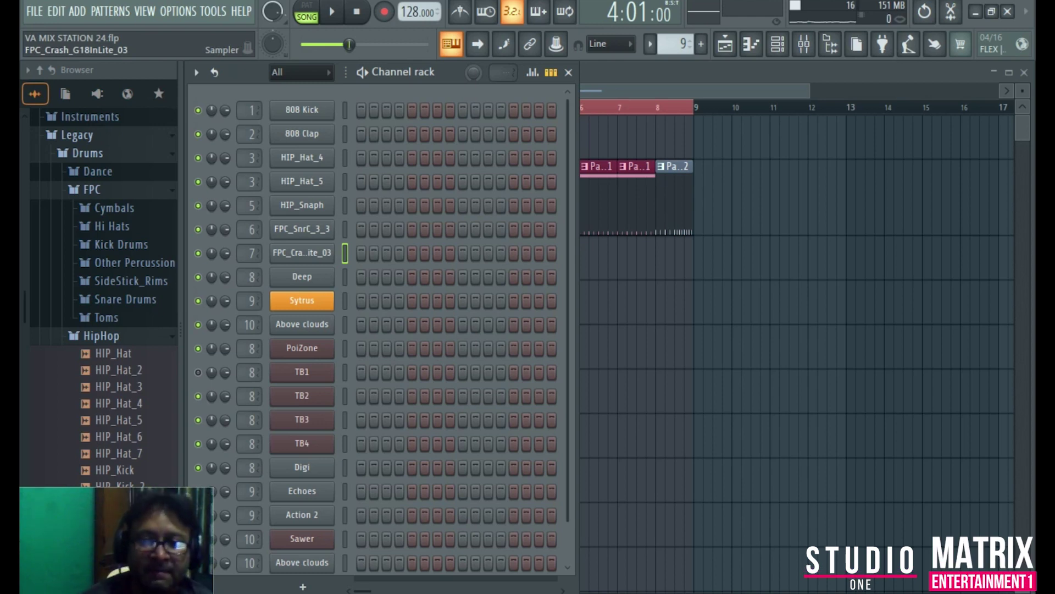
pyautogui.click(275, 252)
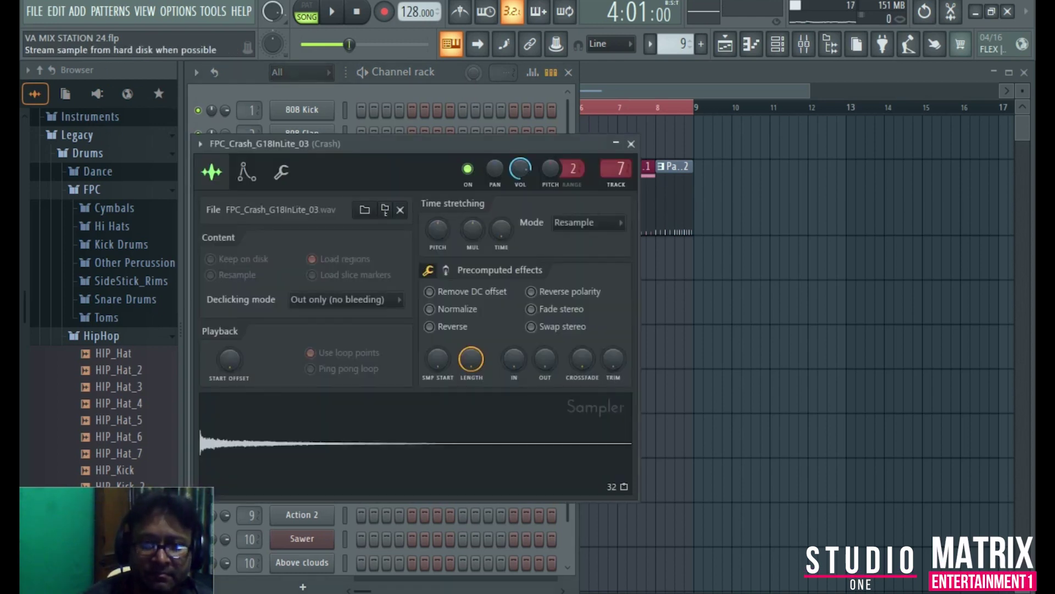
pyautogui.press('Escape')
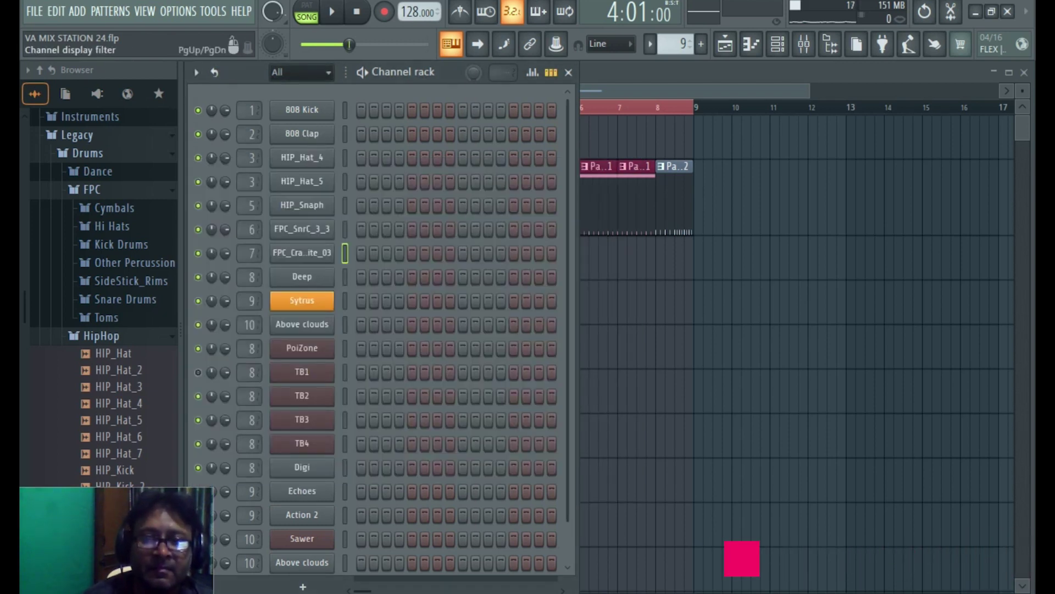
# Create a new channel filter group named "crash" in the Channel rack.
pyautogui.click(301, 72)
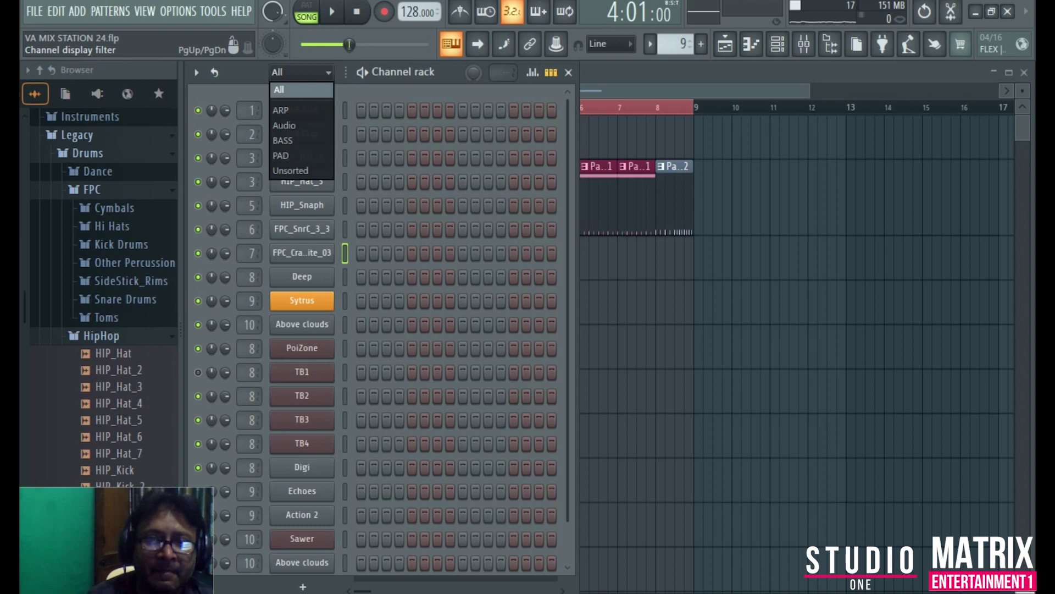
pyautogui.press('Escape')
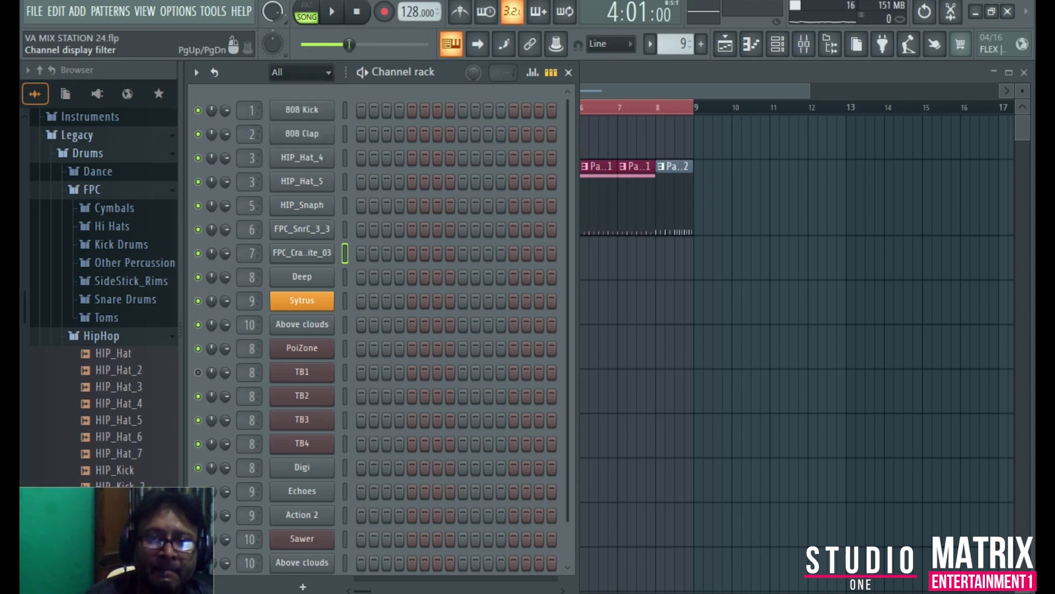
pyautogui.rightClick(297, 73)
pyautogui.click(335, 82)
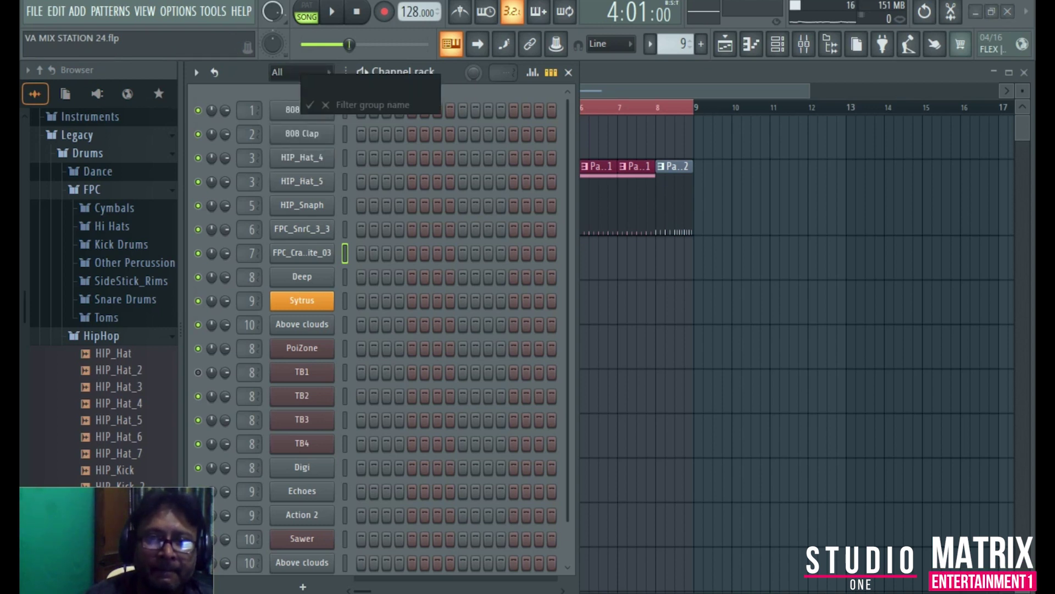
pyautogui.write('cra')
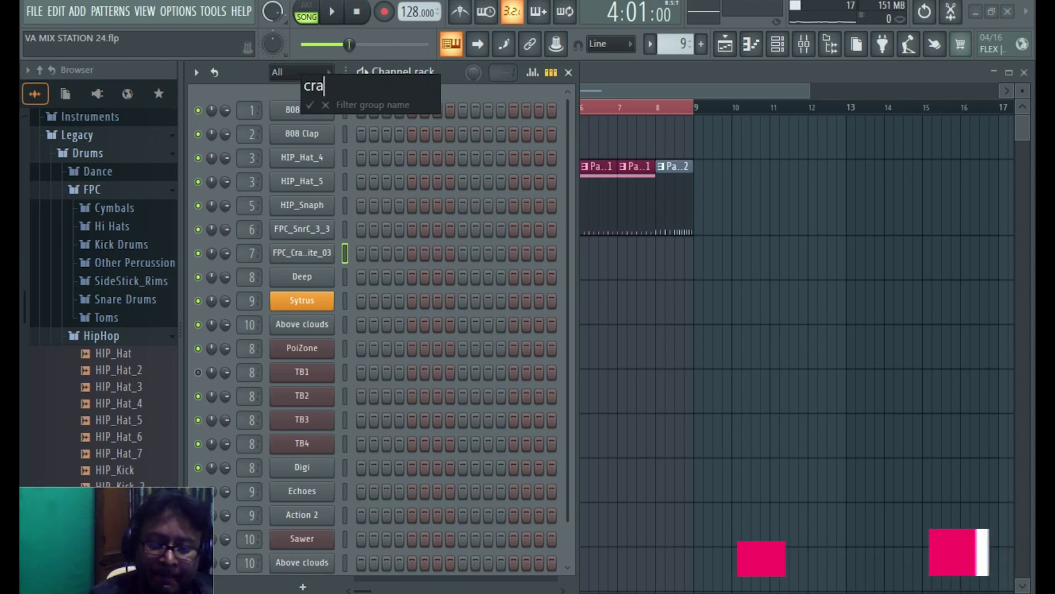
pyautogui.write('sh')
pyautogui.press('Return')
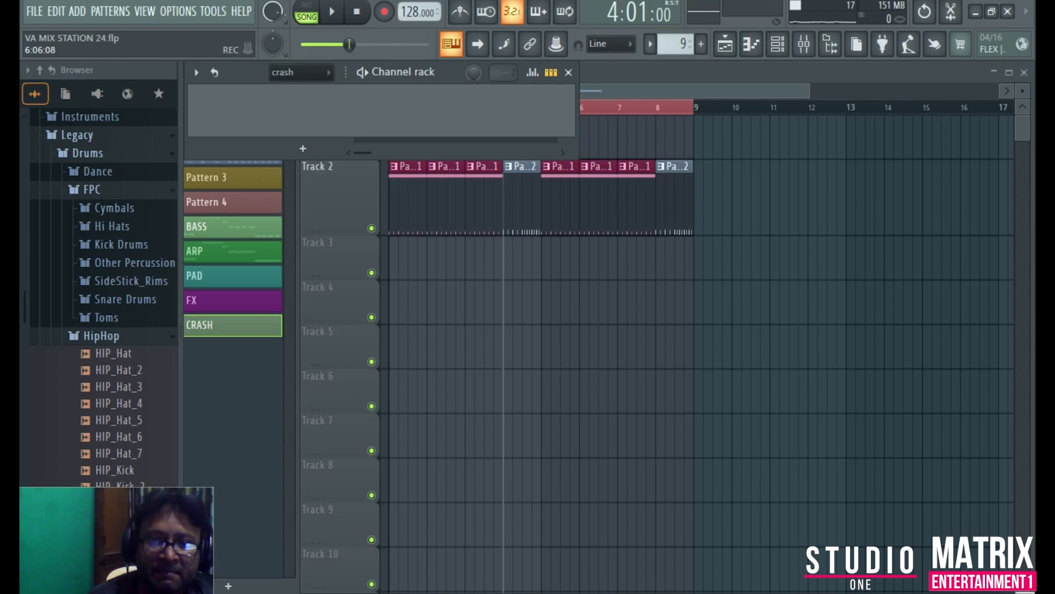
# Add an FPC channel to the crash group and audition its Lite Ride, Lite Crash and Crash pads.
pyautogui.click(302, 148)
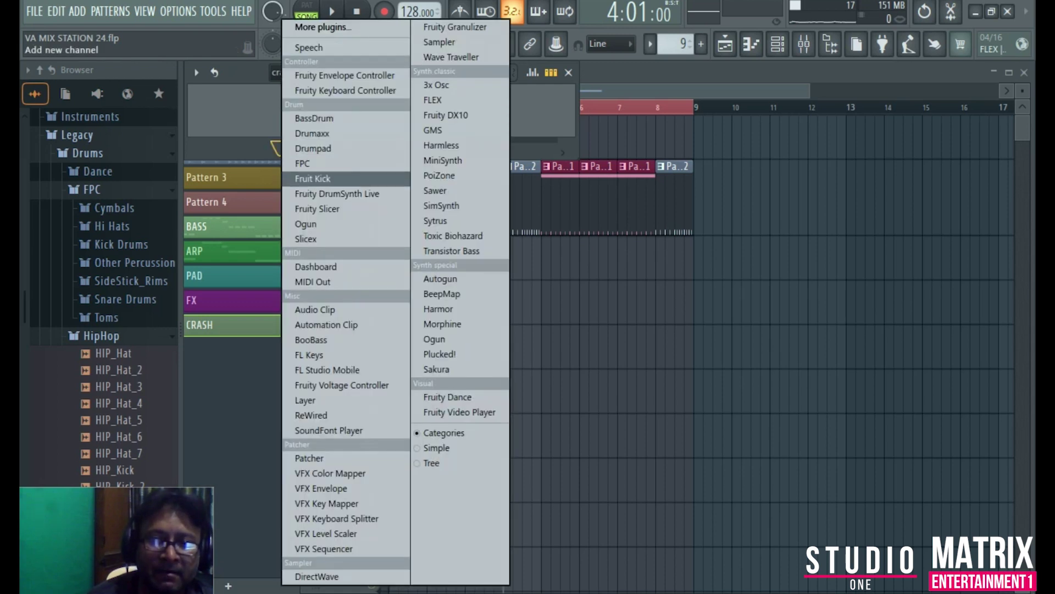
pyautogui.click(303, 163)
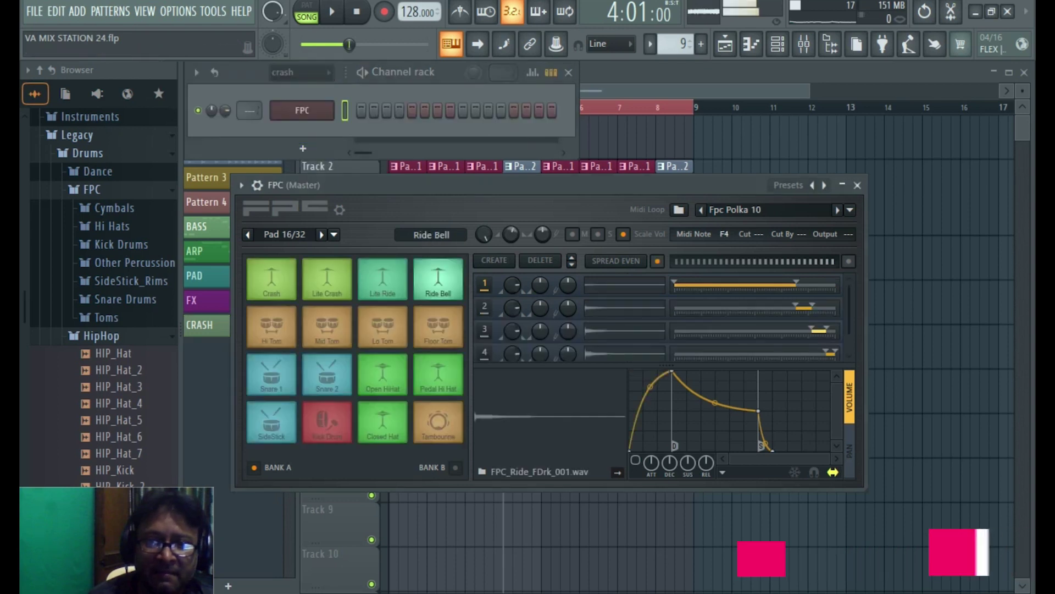
pyautogui.click(382, 279)
pyautogui.click(326, 279)
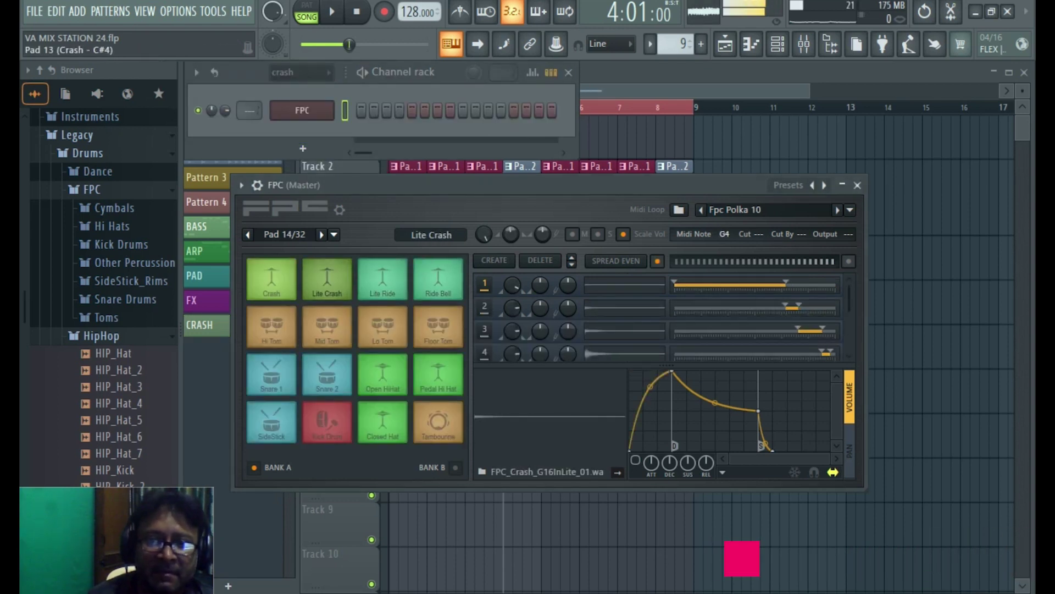
pyautogui.click(271, 279)
pyautogui.click(271, 278)
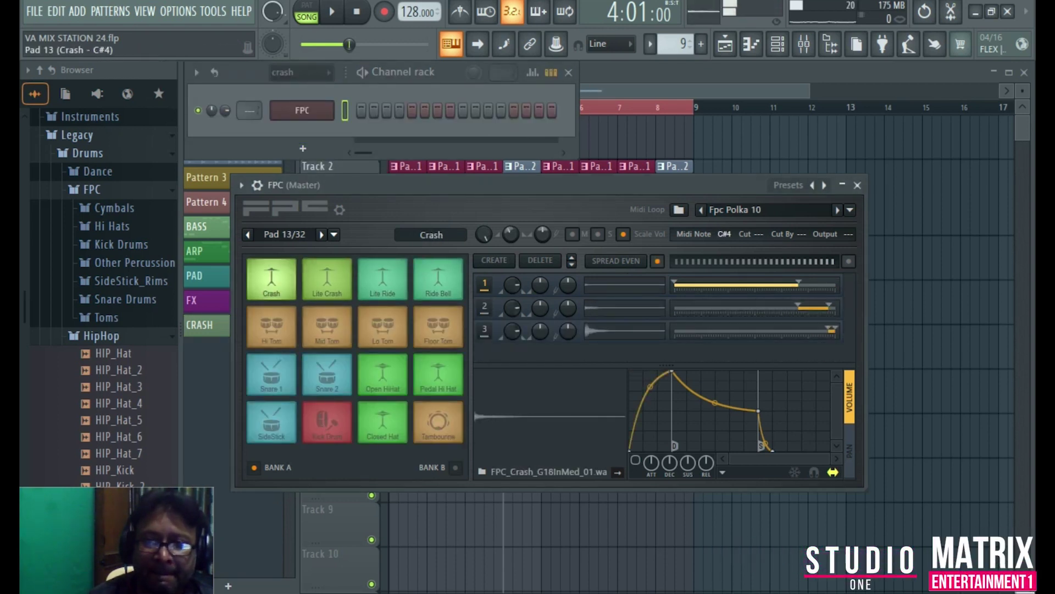
pyautogui.click(857, 185)
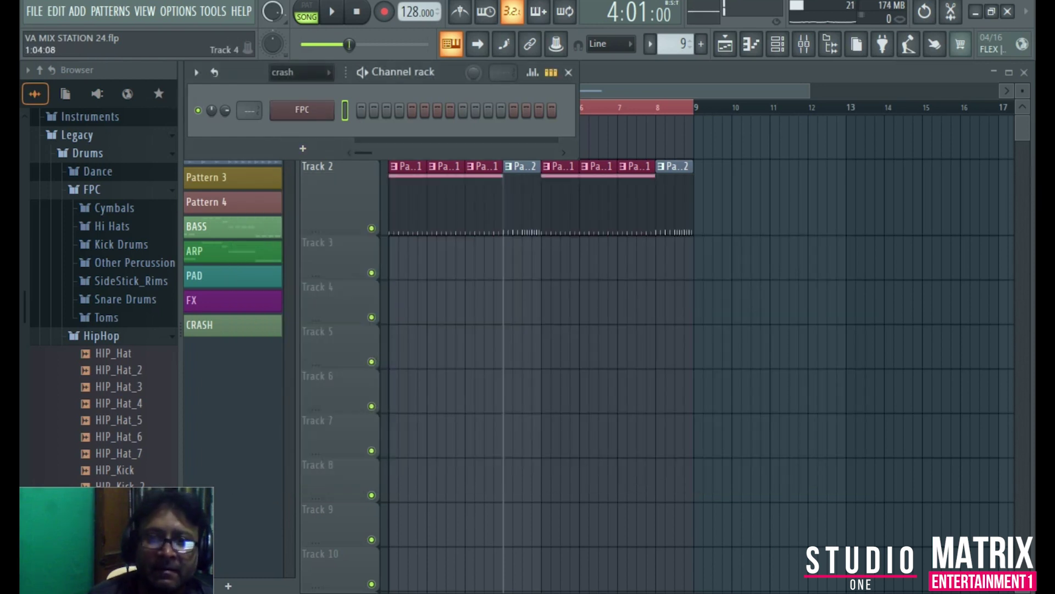
# Place a Crash note at the start of bar 1 in Pattern 4's FPC piano roll.
pyautogui.click(233, 300)
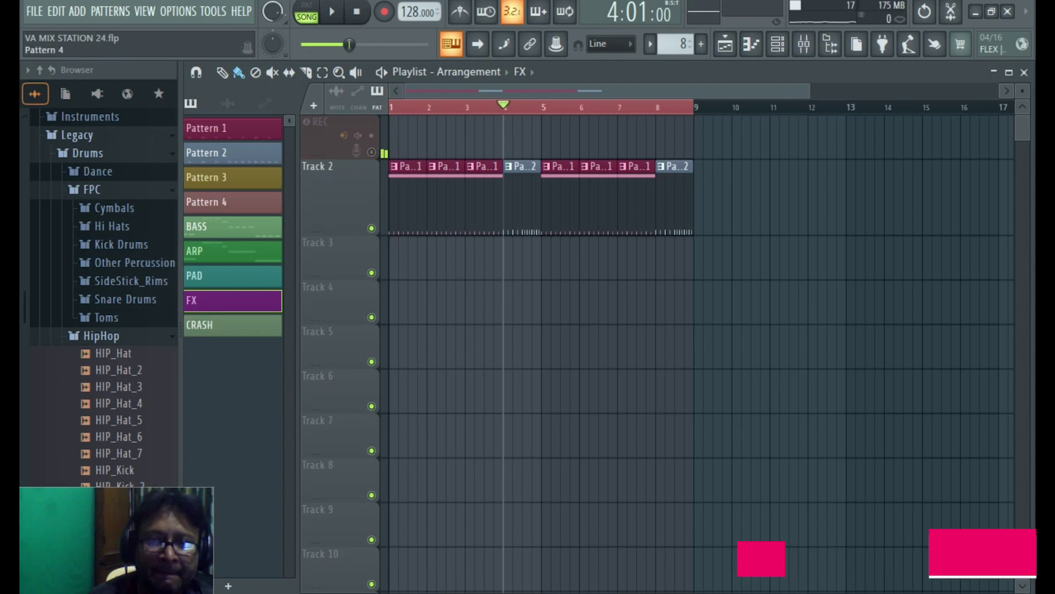
pyautogui.doubleClick(219, 202)
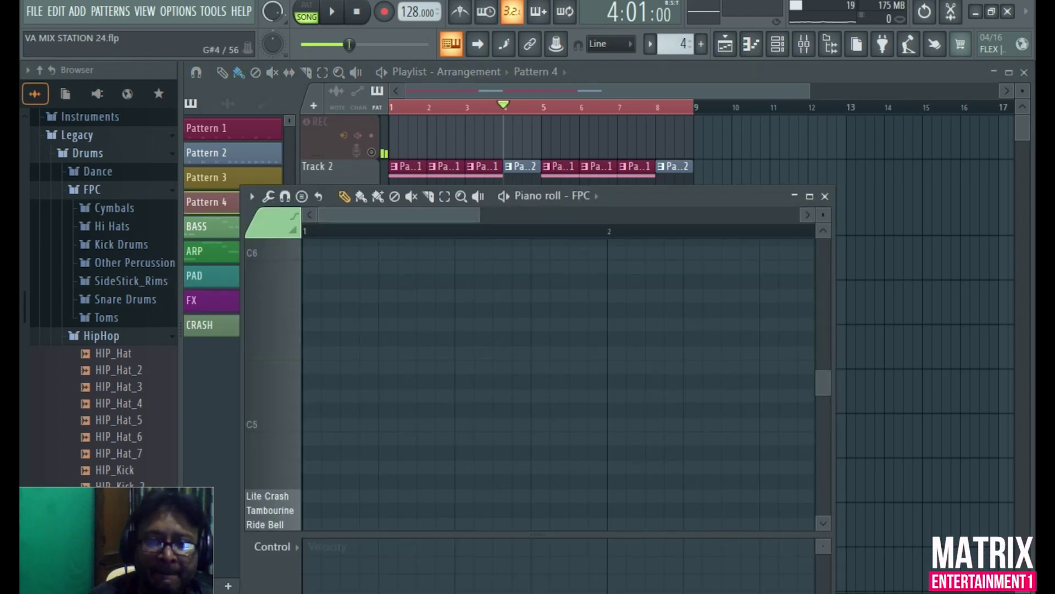
pyautogui.scroll(-1, 270, 510)
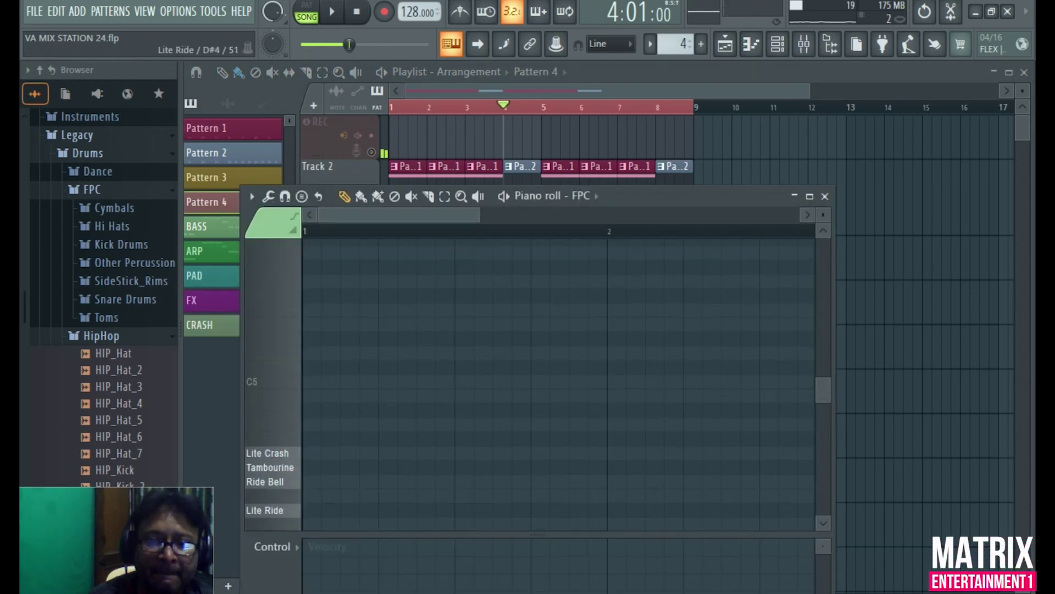
pyautogui.scroll(-4, 269, 484)
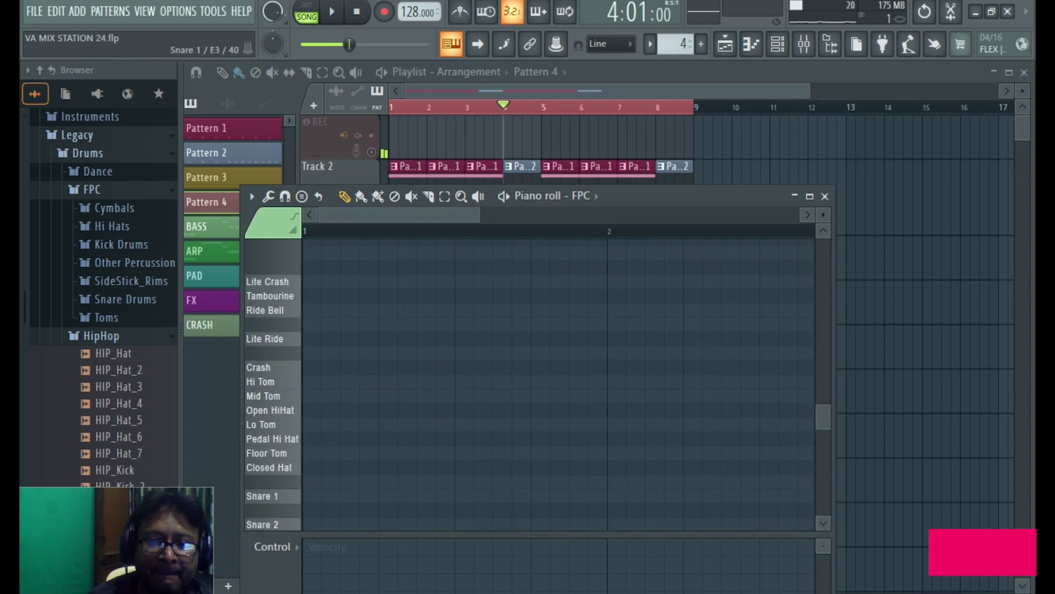
pyautogui.click(272, 467)
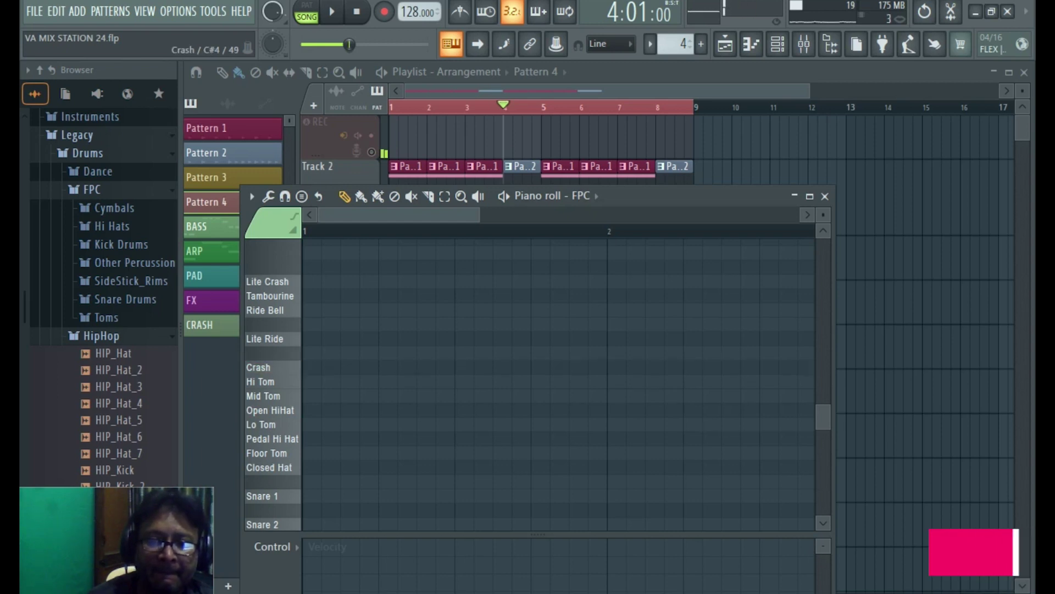
pyautogui.click(311, 368)
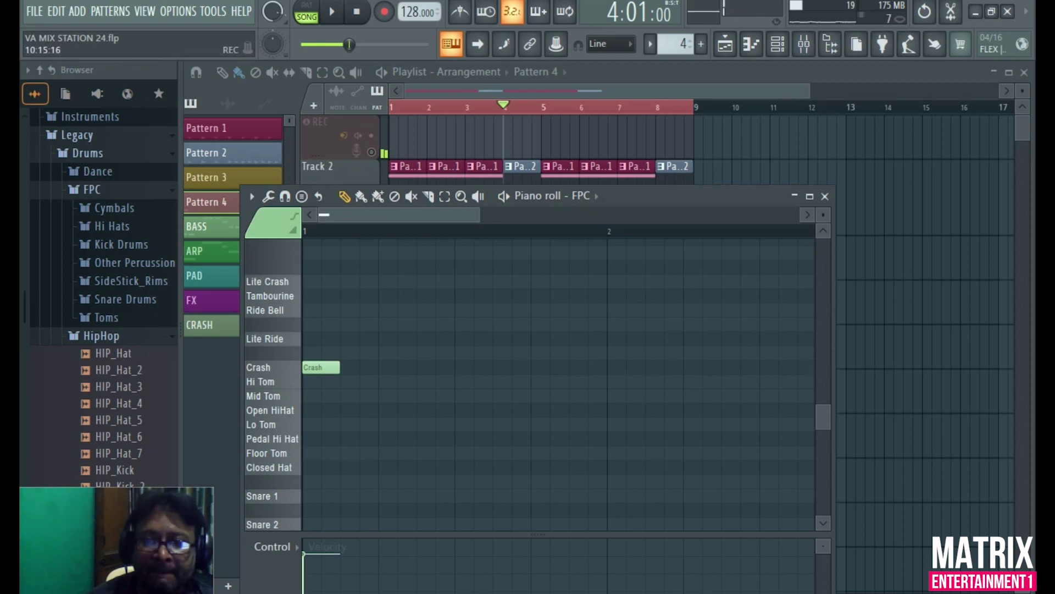
pyautogui.click(825, 197)
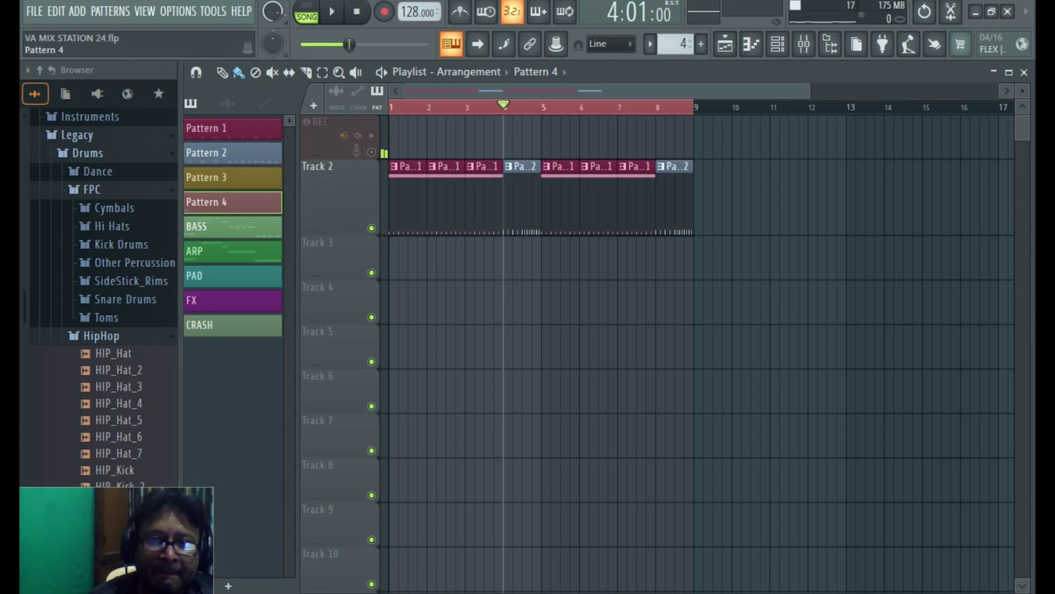
# Place a Crash note at the start of bar 1 in the CRASH pattern's FPC piano roll and close it.
pyautogui.doubleClick(233, 324)
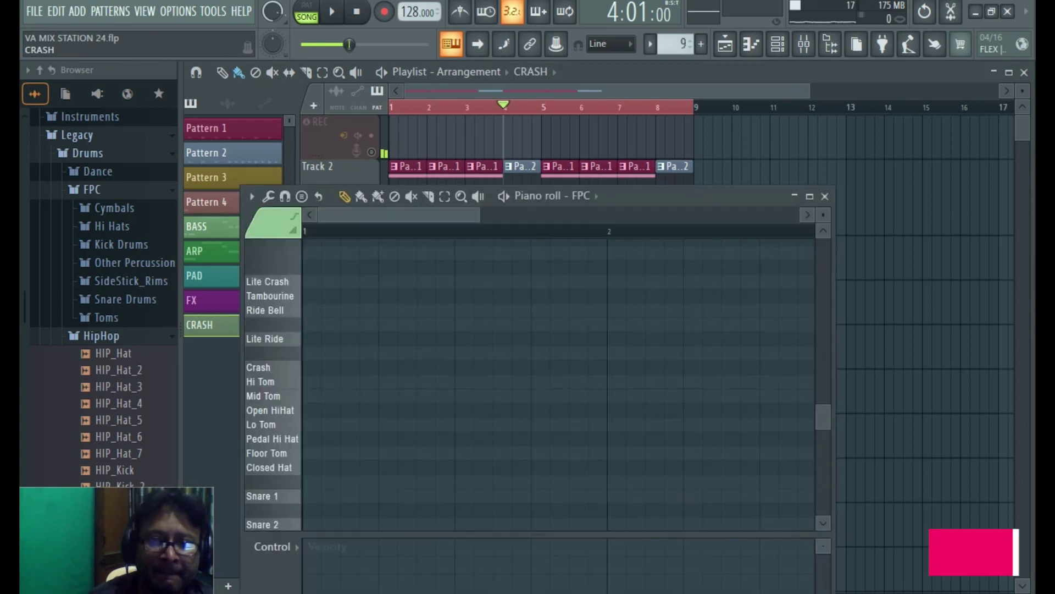
pyautogui.scroll(-2, 329, 453)
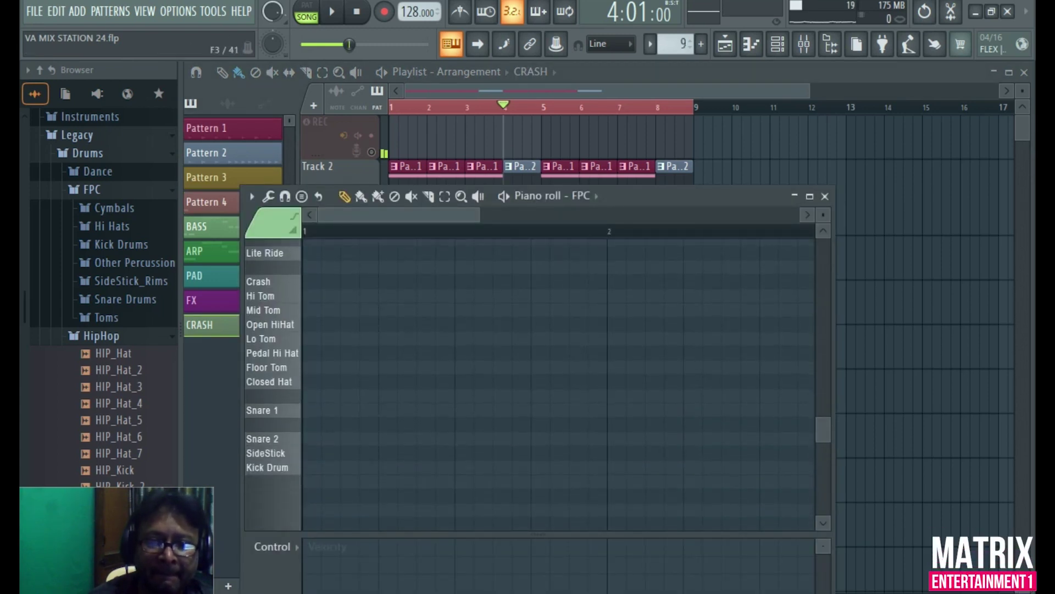
pyautogui.scroll(3, 558, 380)
pyautogui.click(313, 410)
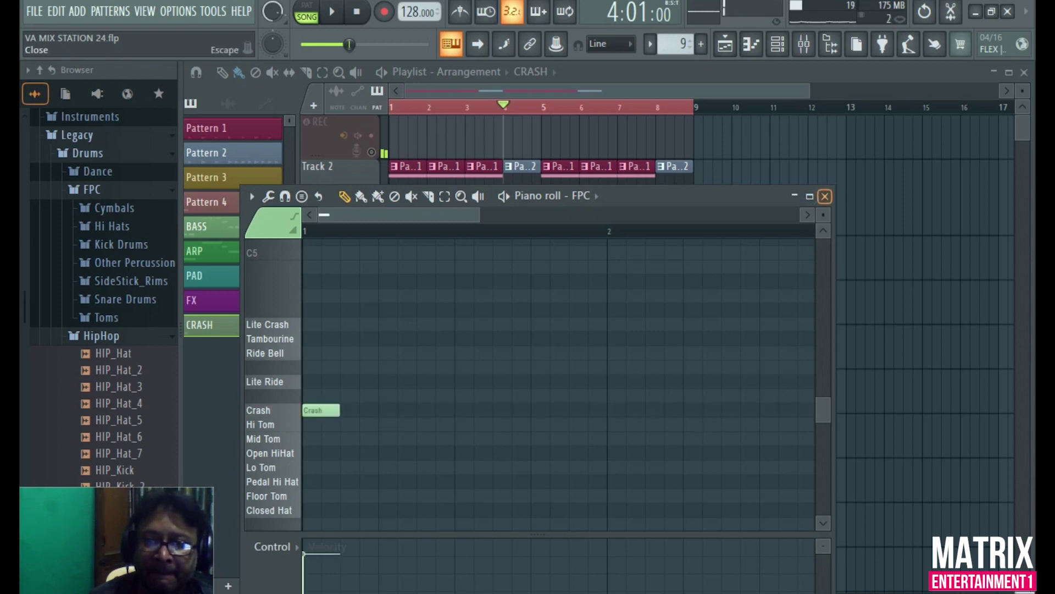
pyautogui.click(824, 196)
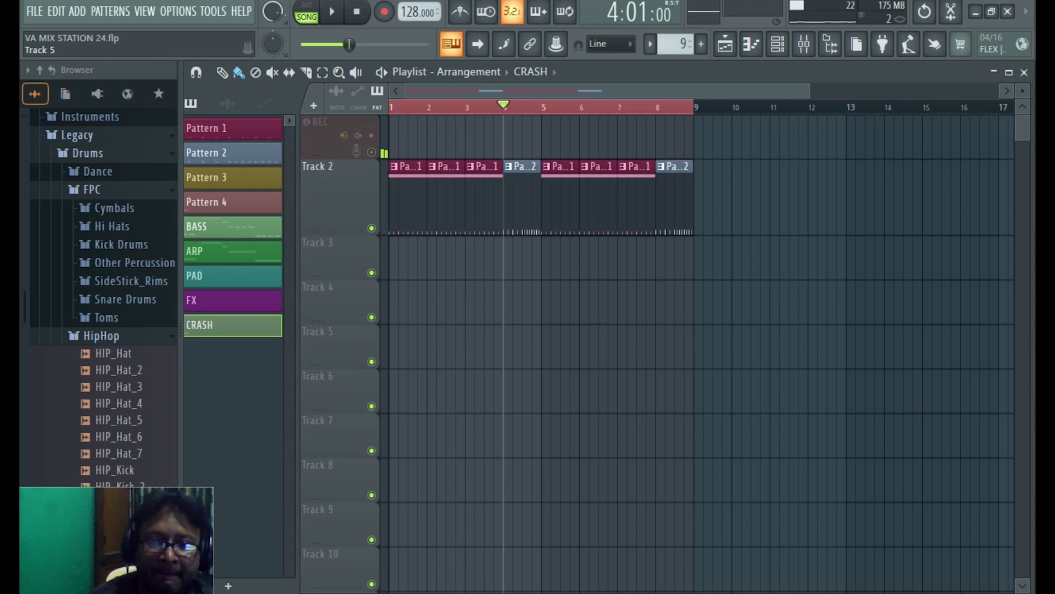
# Place CRASH clips at bars 1 and 5 on Track 6 and play the arrangement from the start.
pyautogui.moveTo(233, 324); pyautogui.dragTo(392, 377)
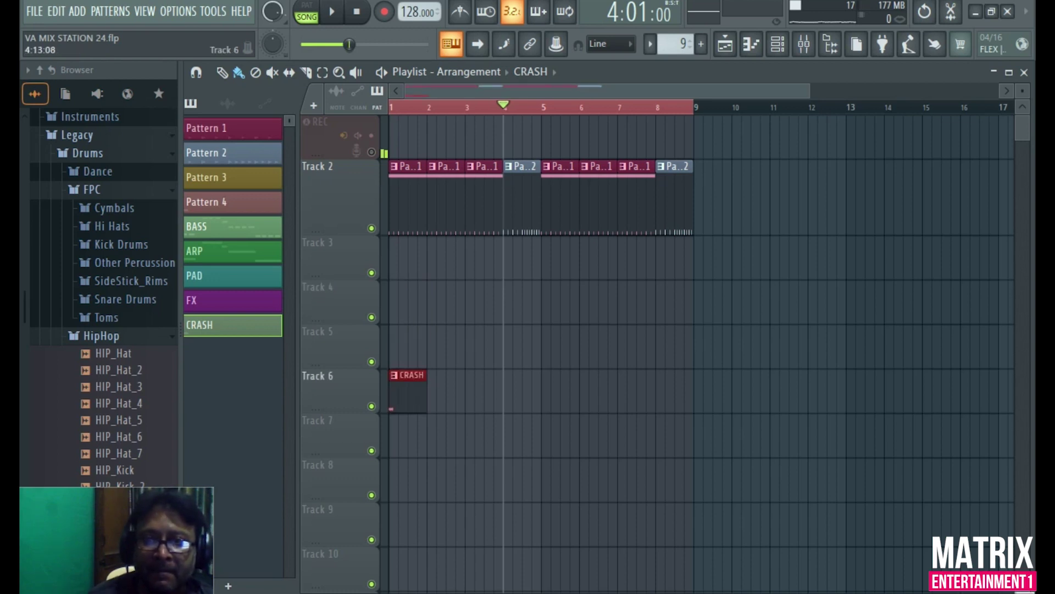
pyautogui.click(544, 389)
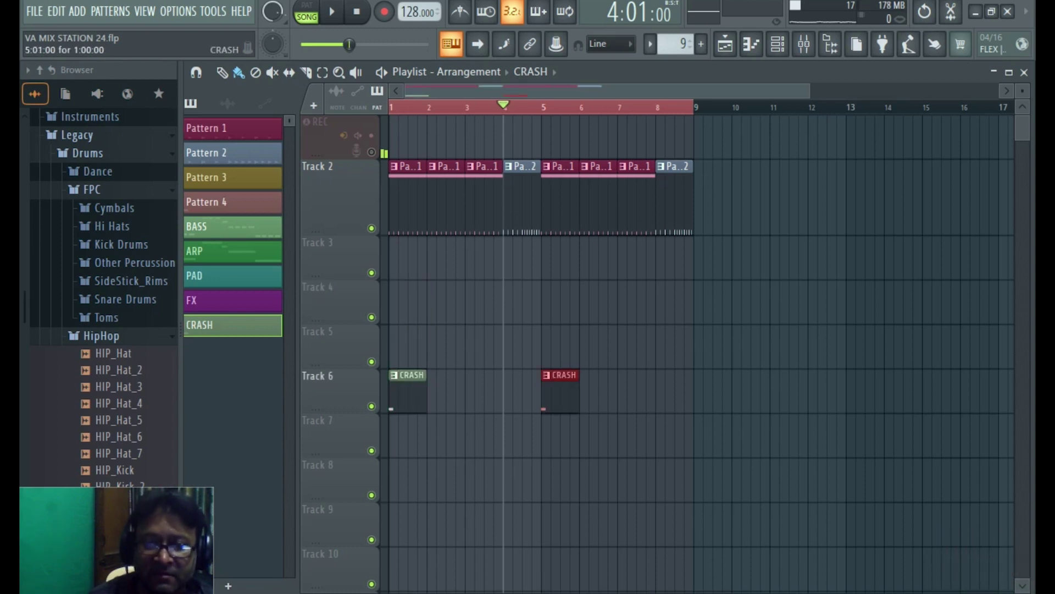
pyautogui.click(357, 12)
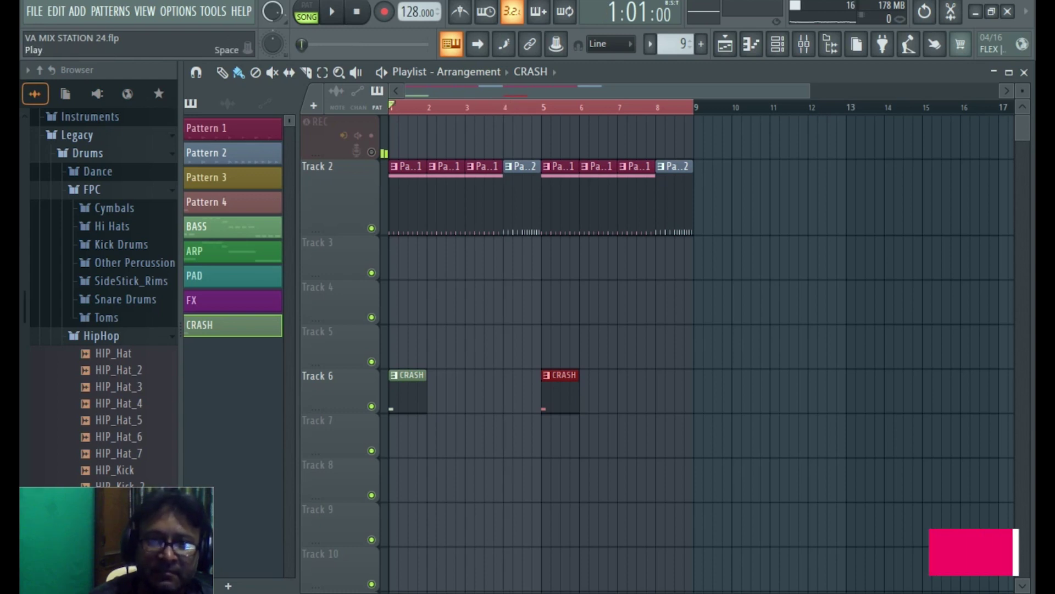
pyautogui.click(332, 11)
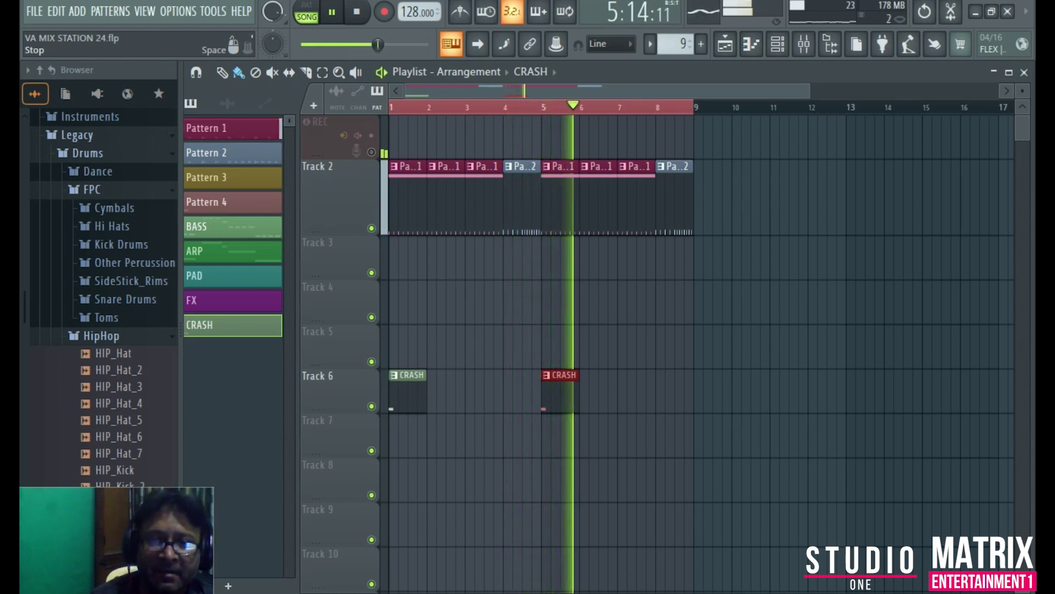
pyautogui.press('space')
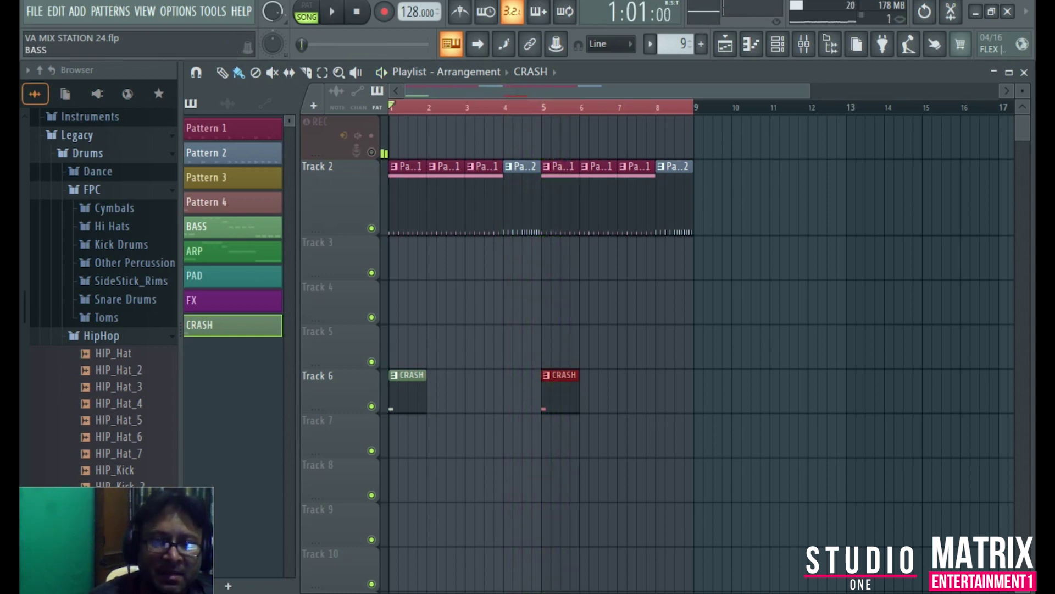
# Open the TB4 piano roll of the BASS pattern.
pyautogui.click(232, 227)
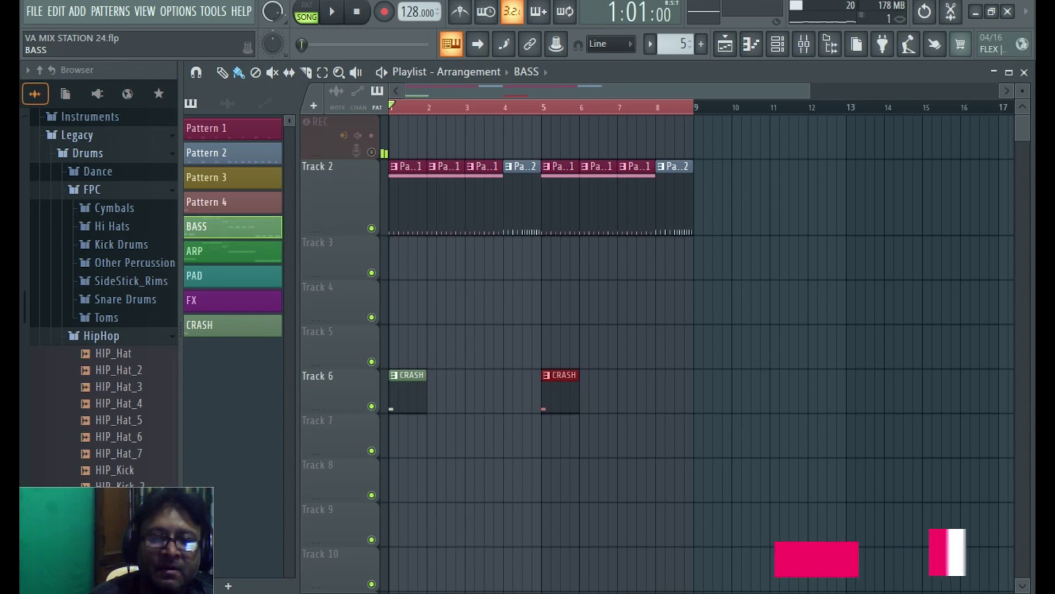
pyautogui.press('F7')
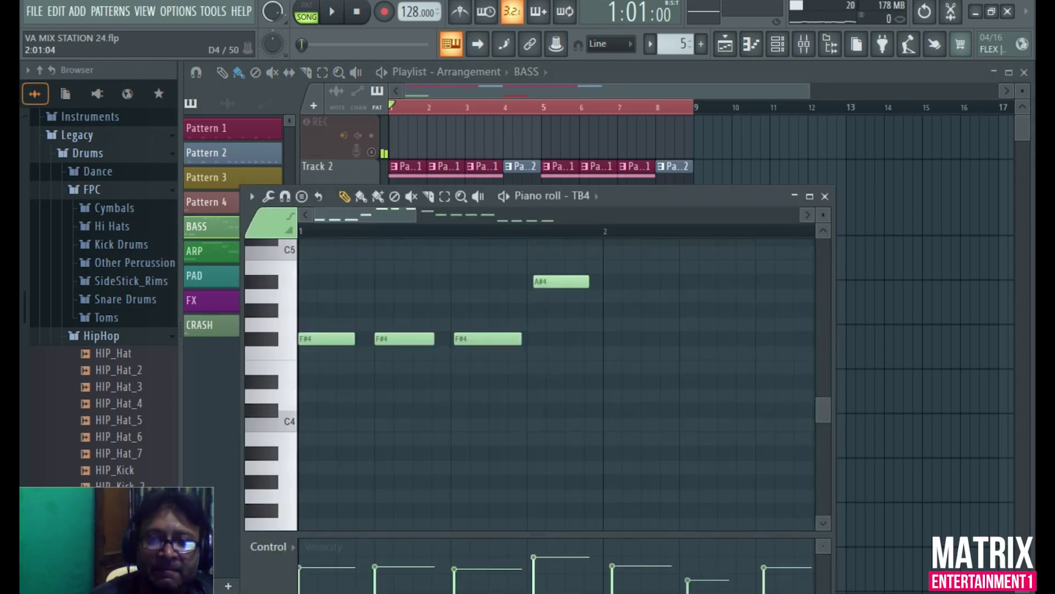
pyautogui.scroll(3, 555, 379)
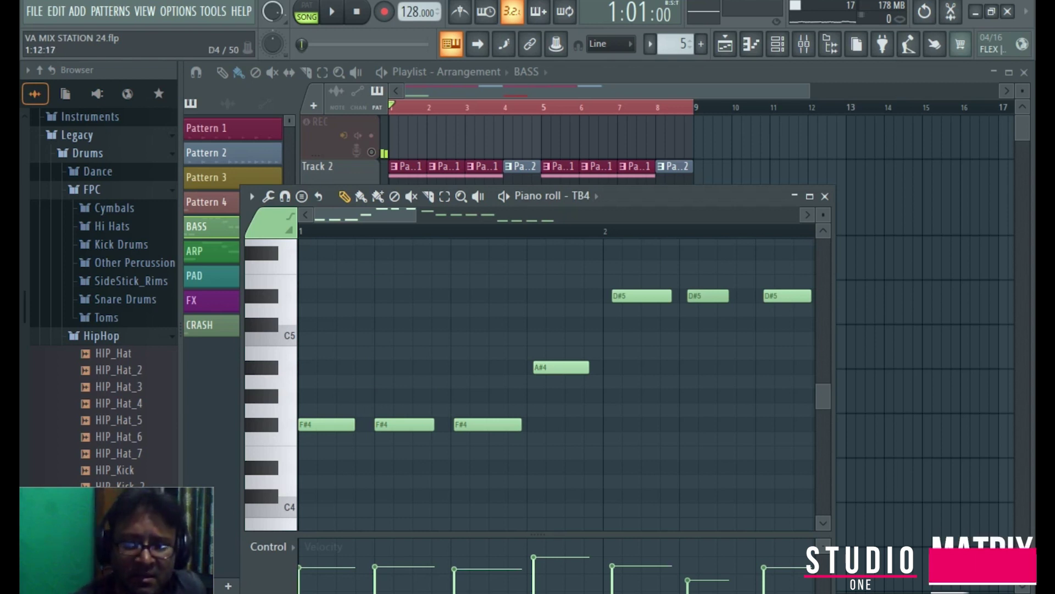
pyautogui.click(399, 496)
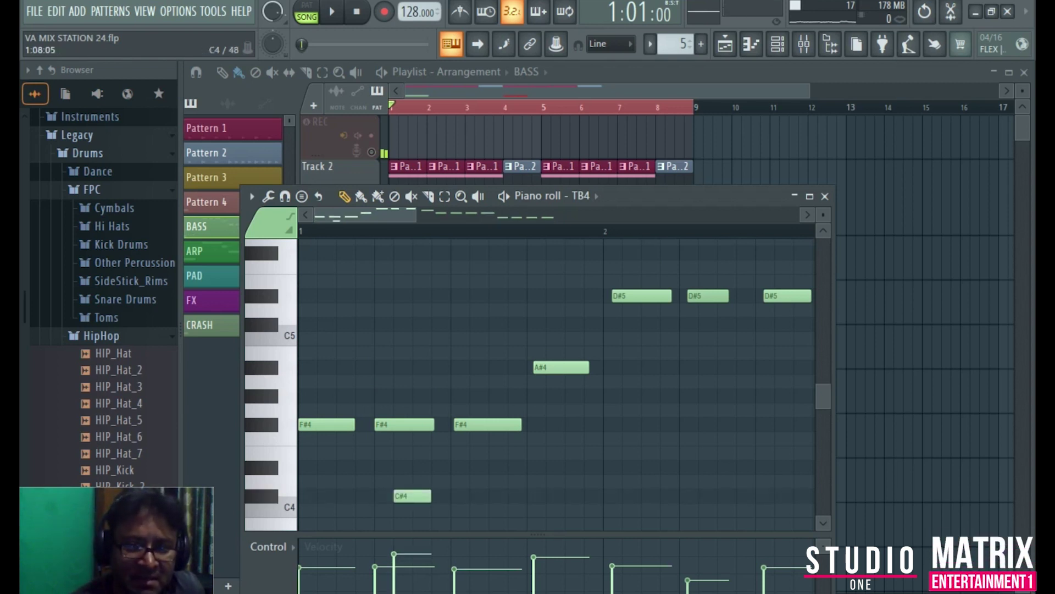
pyautogui.rightClick(412, 496)
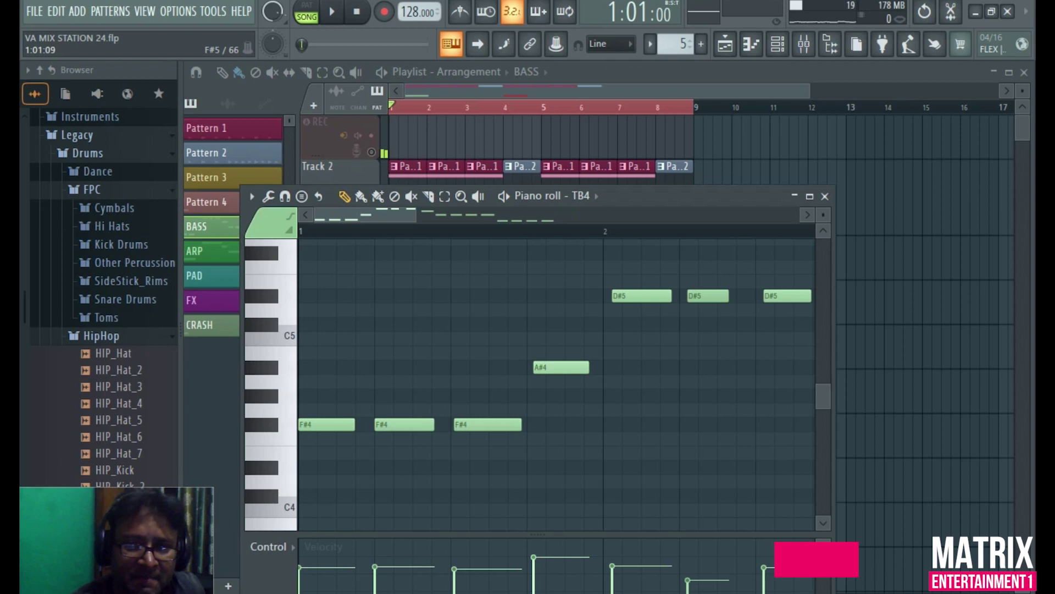
pyautogui.moveTo(352, 496); pyautogui.dragTo(372, 510)
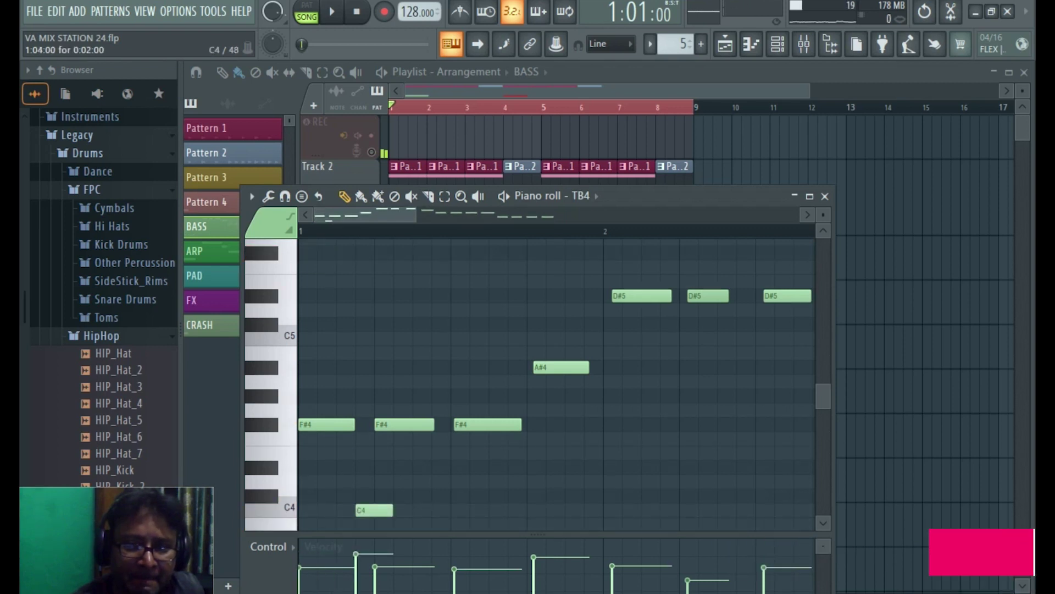
pyautogui.rightClick(372, 510)
# Delete the F#4, A#4 and D#5 bass notes in bars 1 and 2 of the TB4 piano roll.
pyautogui.rightClick(487, 424)
pyautogui.rightClick(324, 424)
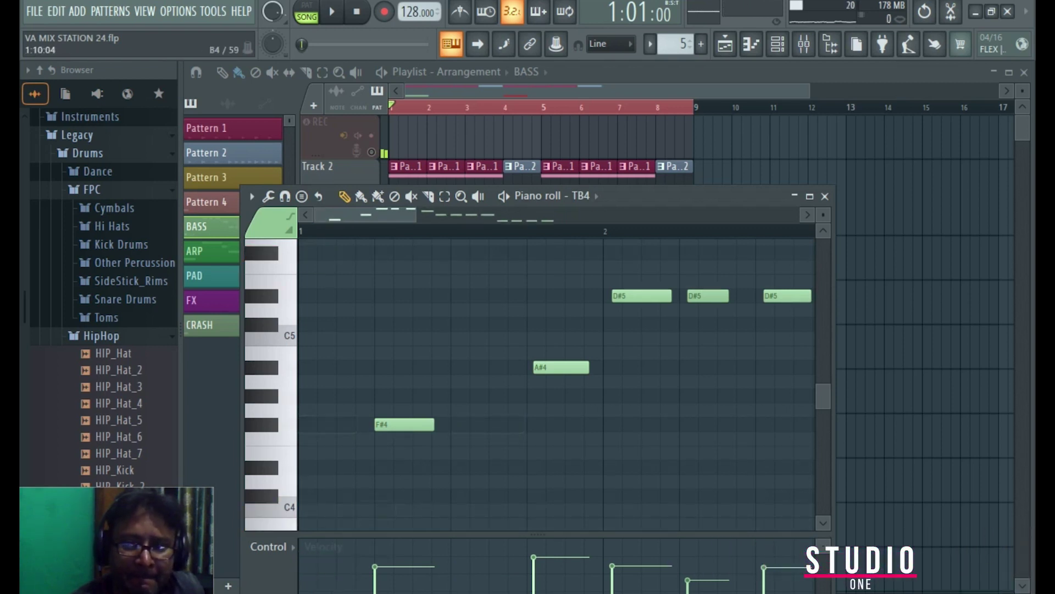
pyautogui.rightClick(404, 424)
pyautogui.rightClick(641, 296)
pyautogui.rightClick(708, 295)
pyautogui.rightClick(787, 296)
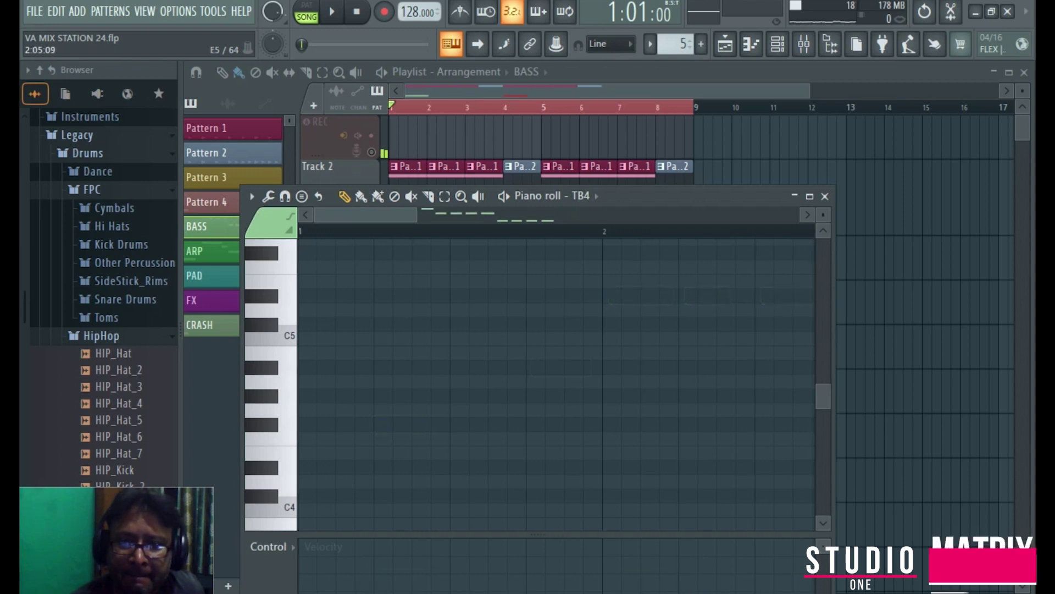
# Delete the remaining C#5, A#4 and F4 bass notes up to the end of bar 4 in the TB4 piano roll.
pyautogui.moveTo(366, 214); pyautogui.dragTo(470, 214)
pyautogui.hscroll(-2, 556, 380)
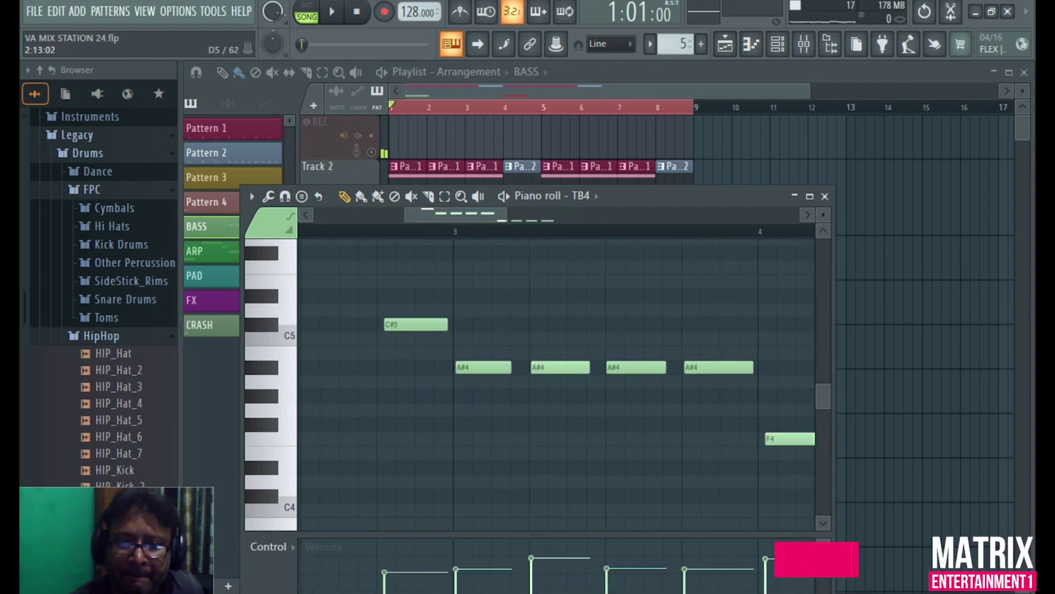
pyautogui.rightClick(483, 367)
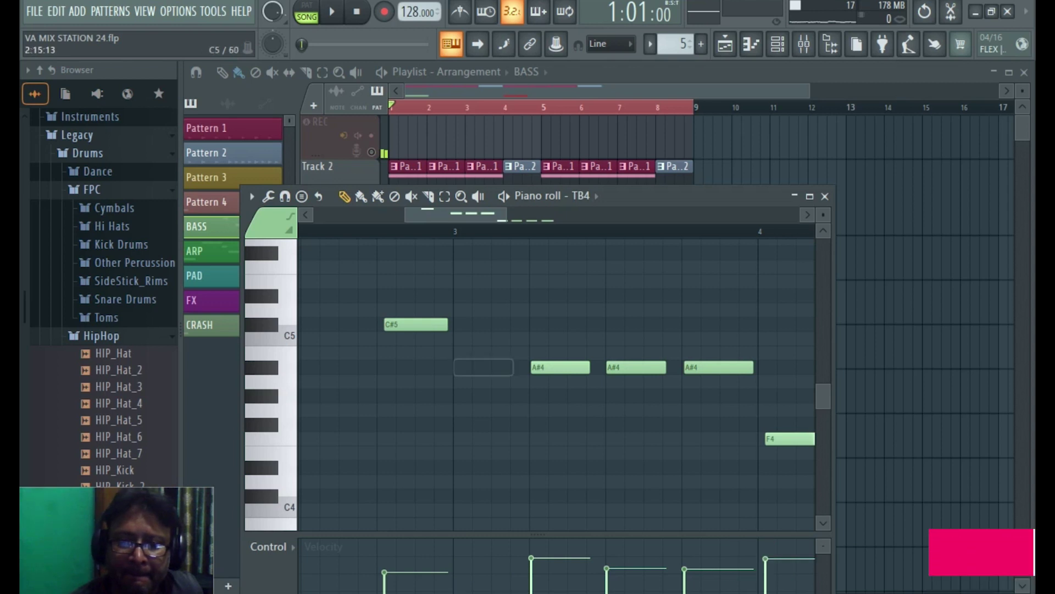
pyautogui.rightClick(416, 324)
pyautogui.rightClick(560, 367)
pyautogui.rightClick(636, 367)
pyautogui.rightClick(733, 367)
pyautogui.rightClick(790, 439)
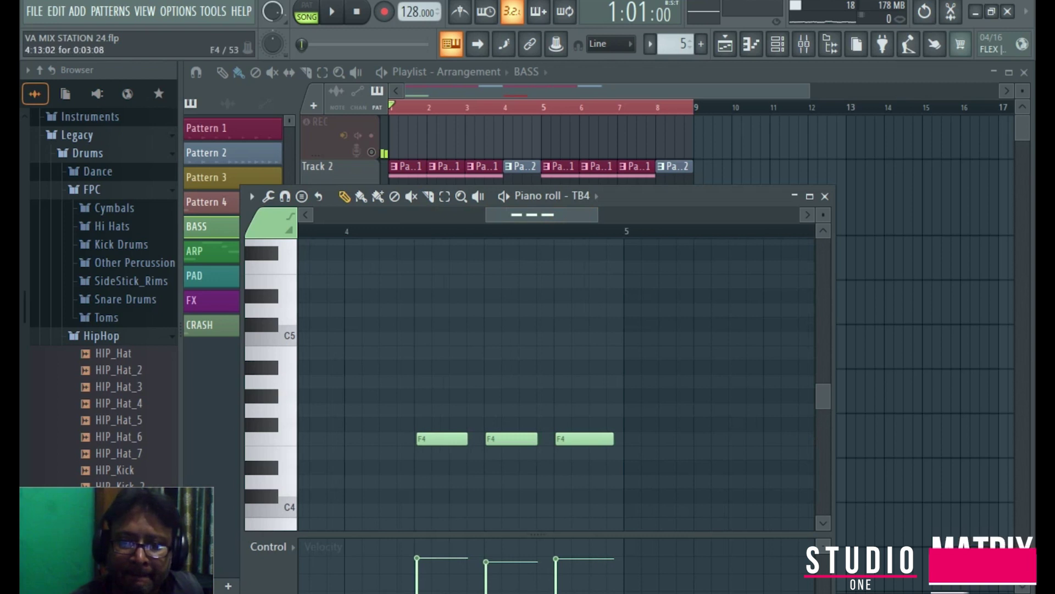
pyautogui.moveTo(635, 214); pyautogui.dragTo(360, 214)
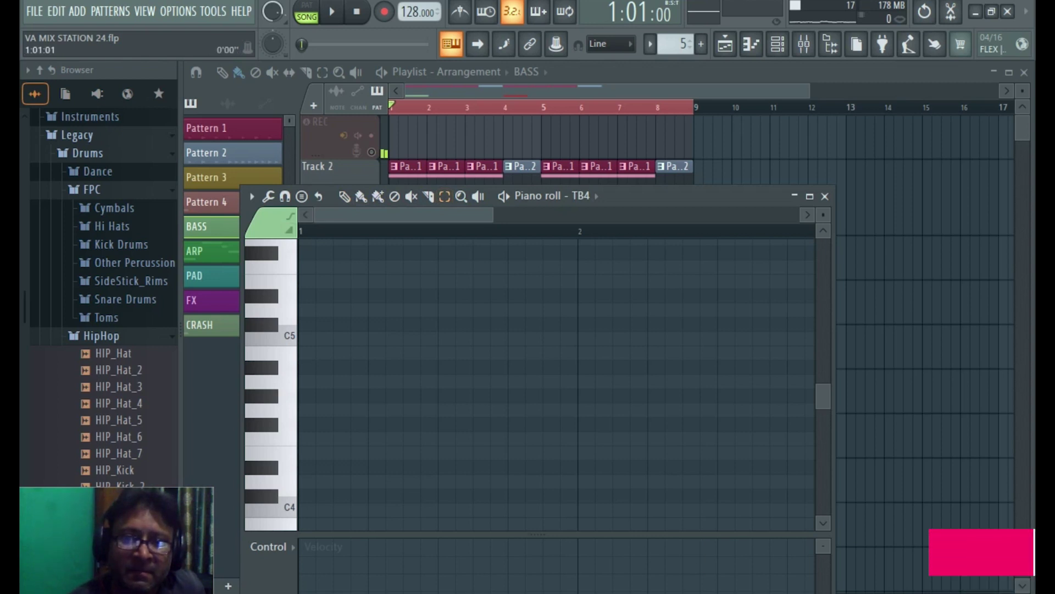
# Select the time range from bar 1 to bar 5 in the TB4 piano roll, audition a few notes and close it.
pyautogui.moveTo(301, 231); pyautogui.dragTo(708, 231)
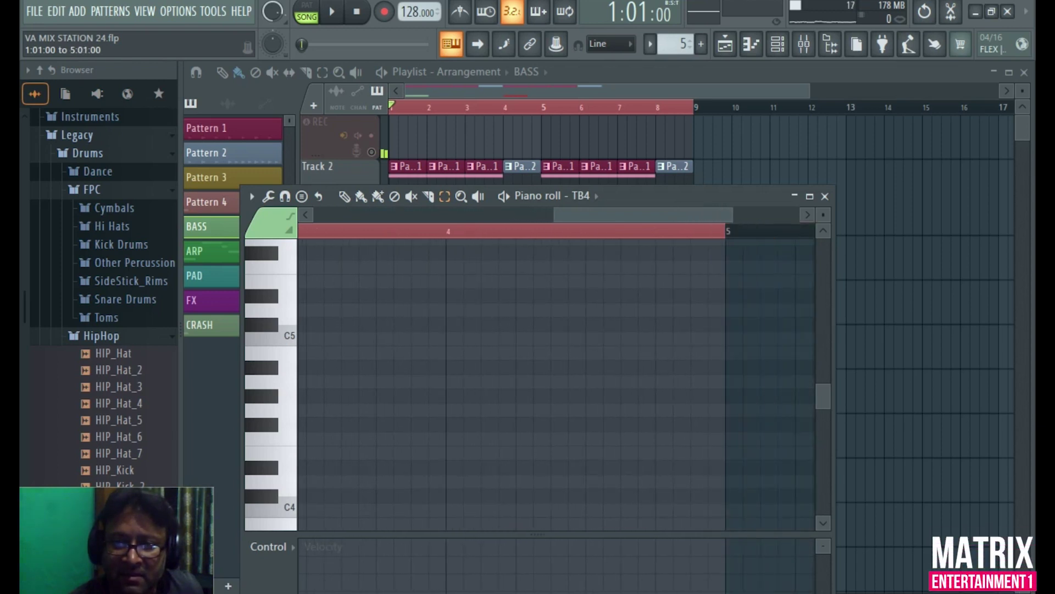
pyautogui.moveTo(643, 214); pyautogui.dragTo(404, 214)
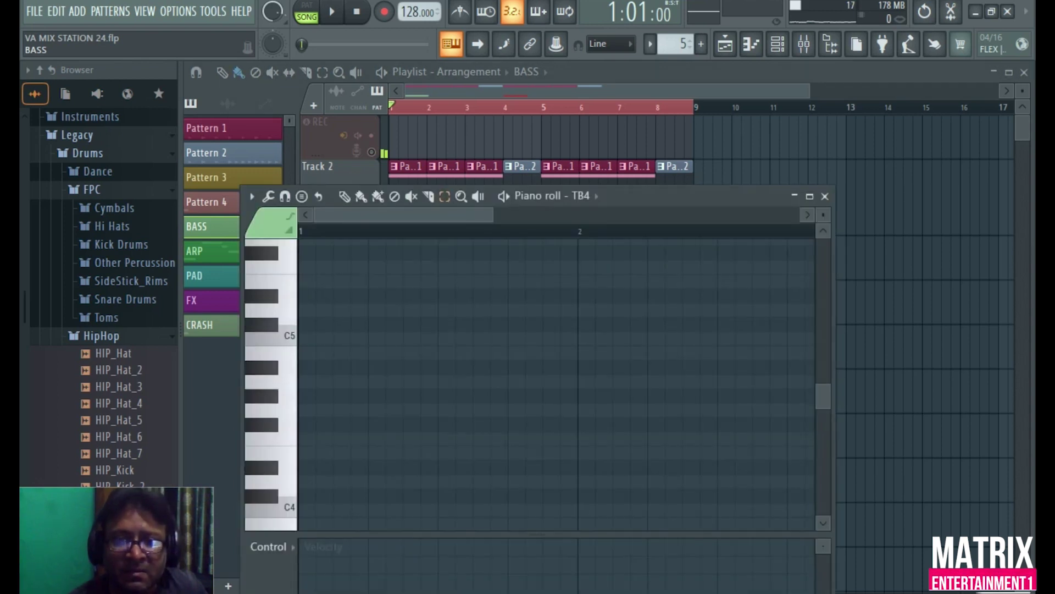
pyautogui.press('g')
pyautogui.press('s')
pyautogui.press('g')
pyautogui.press('Escape')
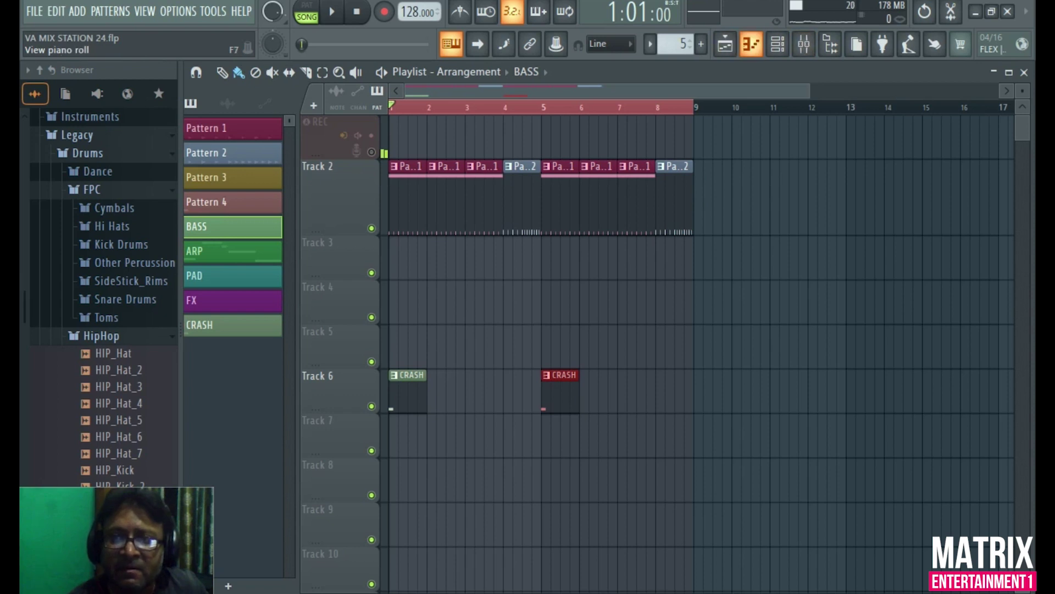
# Open the TB4 TransistorBass instrument from the Channel rack and audition its Happy, Twostep and Reflect programs by playing notes.
pyautogui.press('F7')
pyautogui.press('F7')
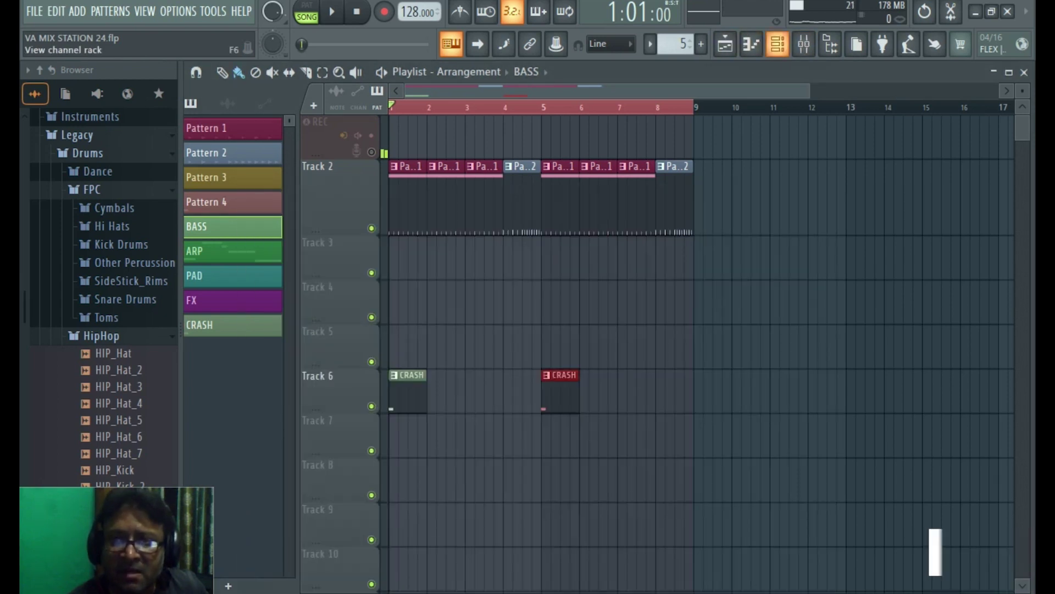
pyautogui.press('F6')
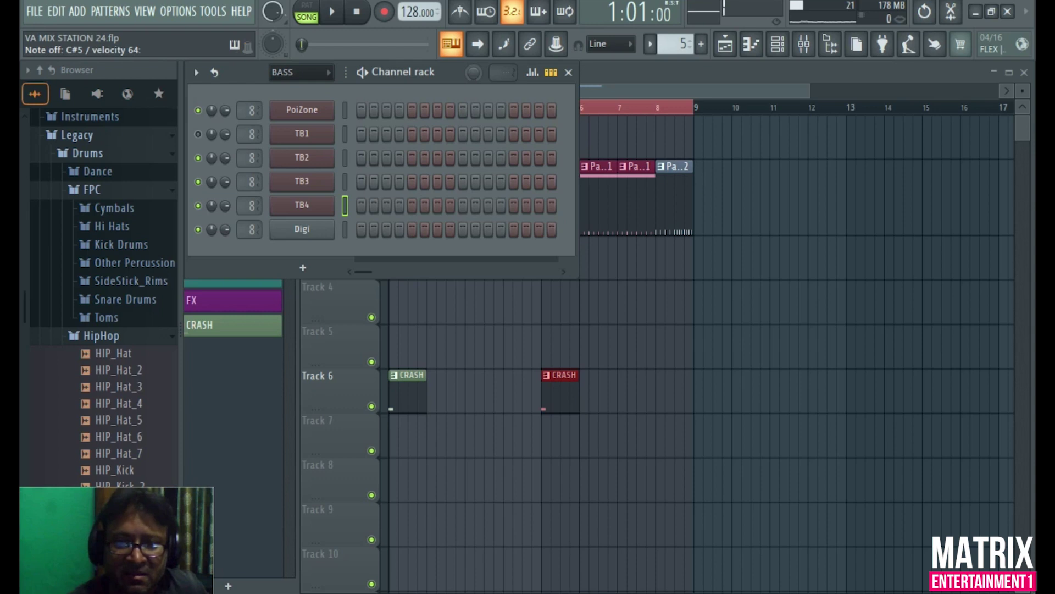
pyautogui.click(302, 205)
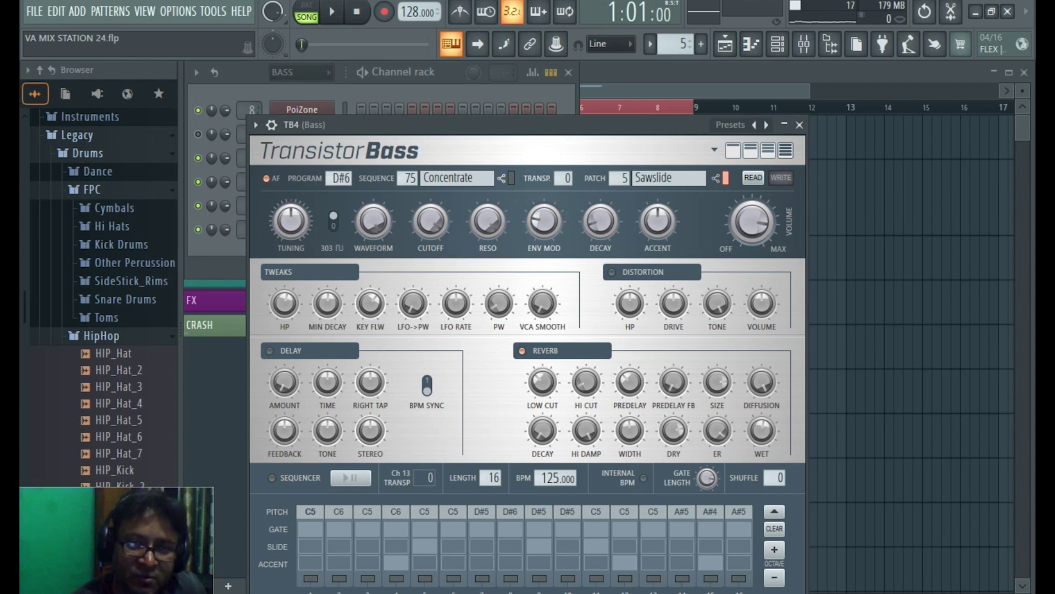
pyautogui.press('h')
pyautogui.press('v')
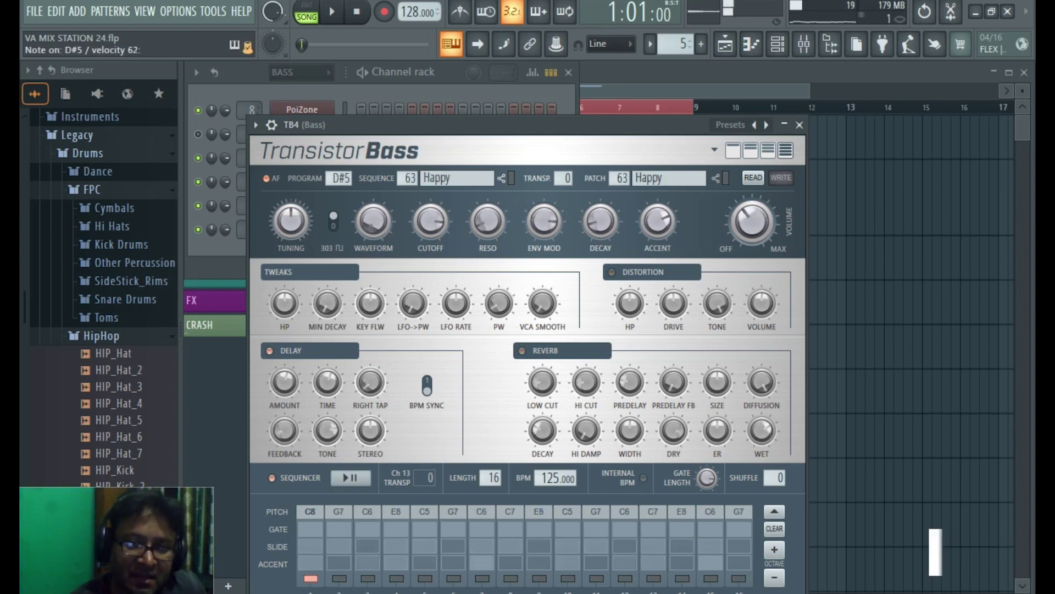
pyautogui.press('h')
pyautogui.press('g')
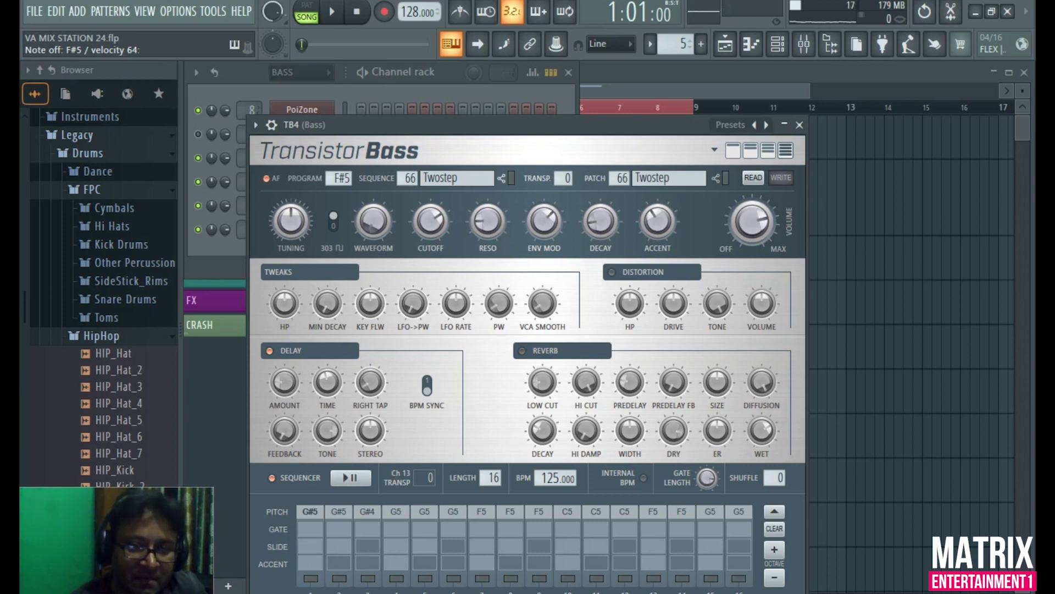
pyautogui.press('s')
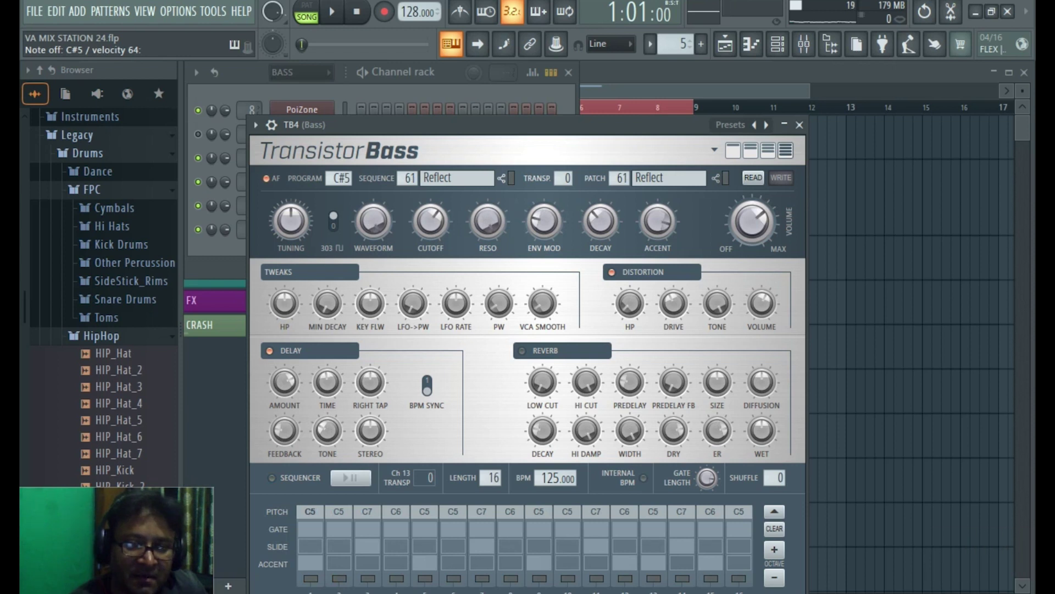
pyautogui.press('d')
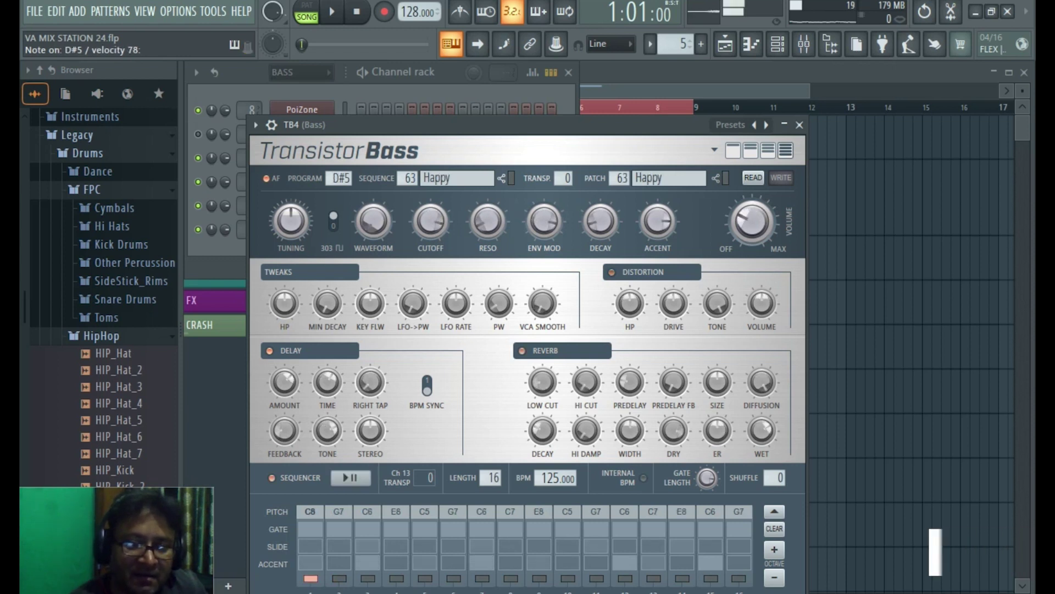
pyautogui.press('x')
pyautogui.press('d')
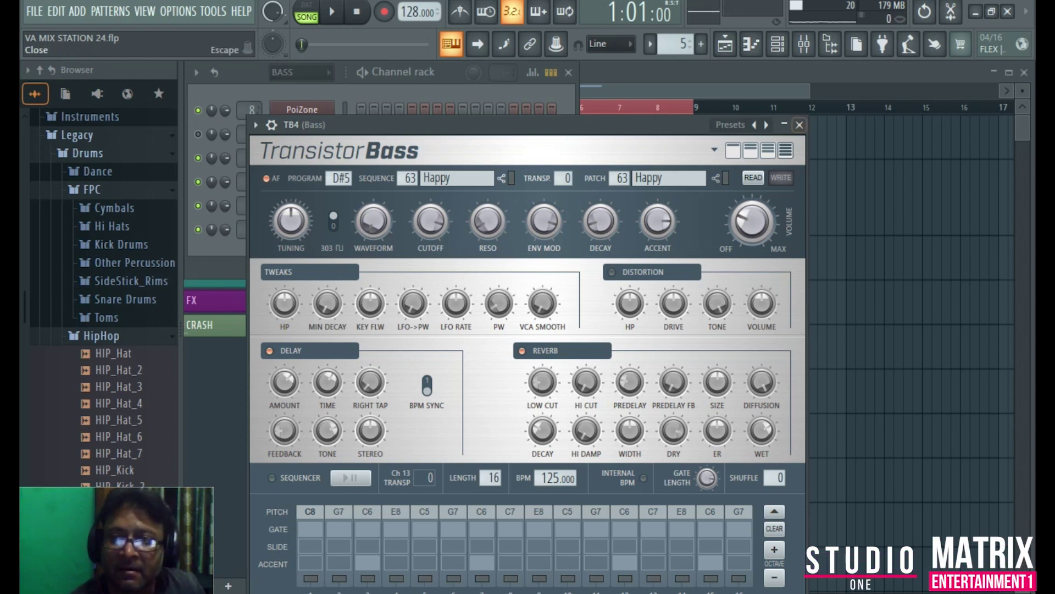
pyautogui.click(800, 125)
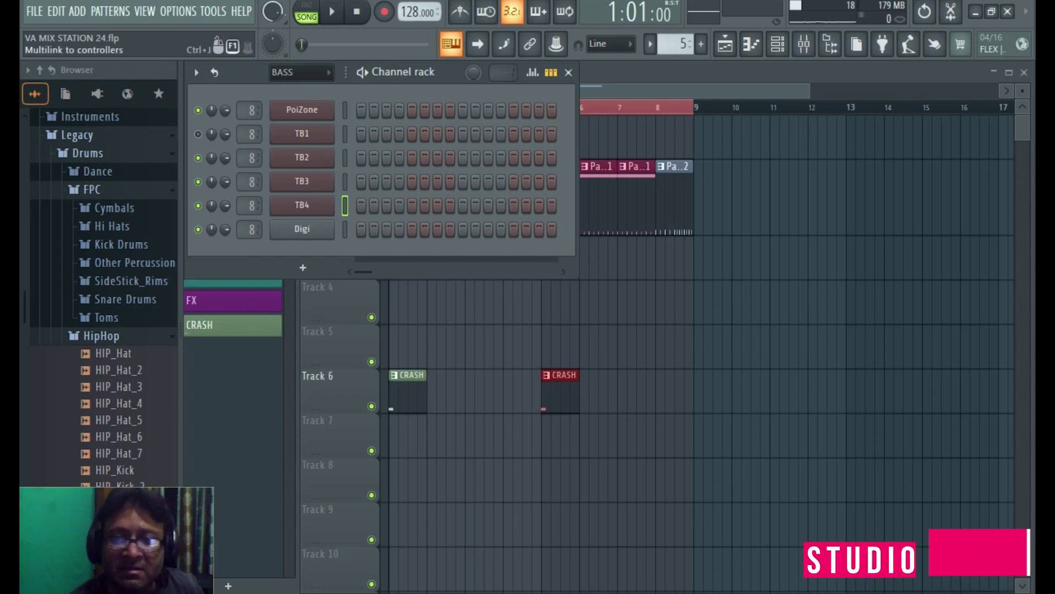
# Select the time range from bar 1 to bar 5 in the empty TB4 piano roll of the BASS pattern.
pyautogui.click(451, 44)
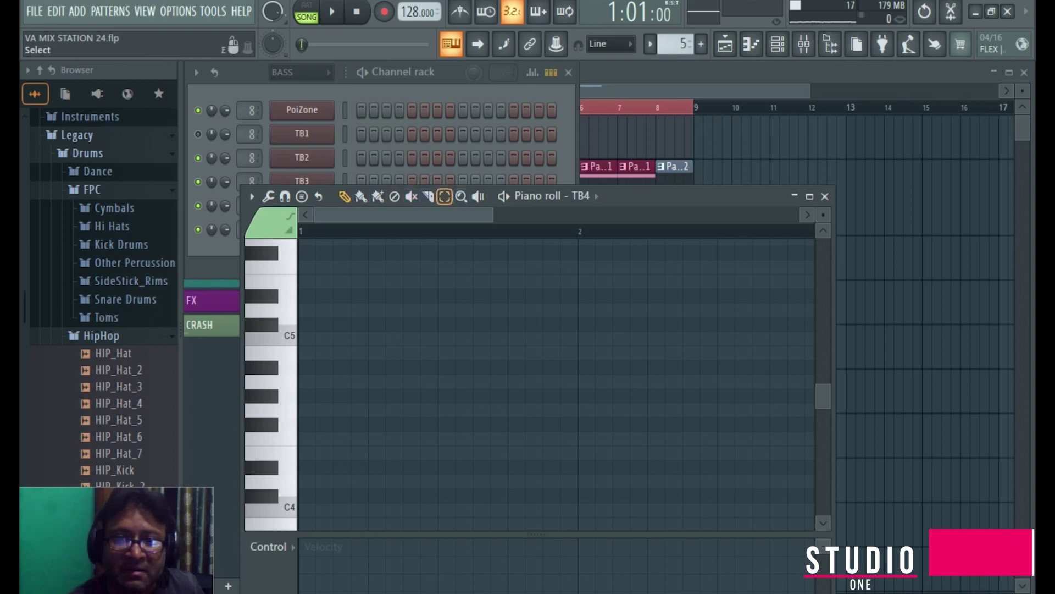
pyautogui.moveTo(301, 230); pyautogui.dragTo(743, 231)
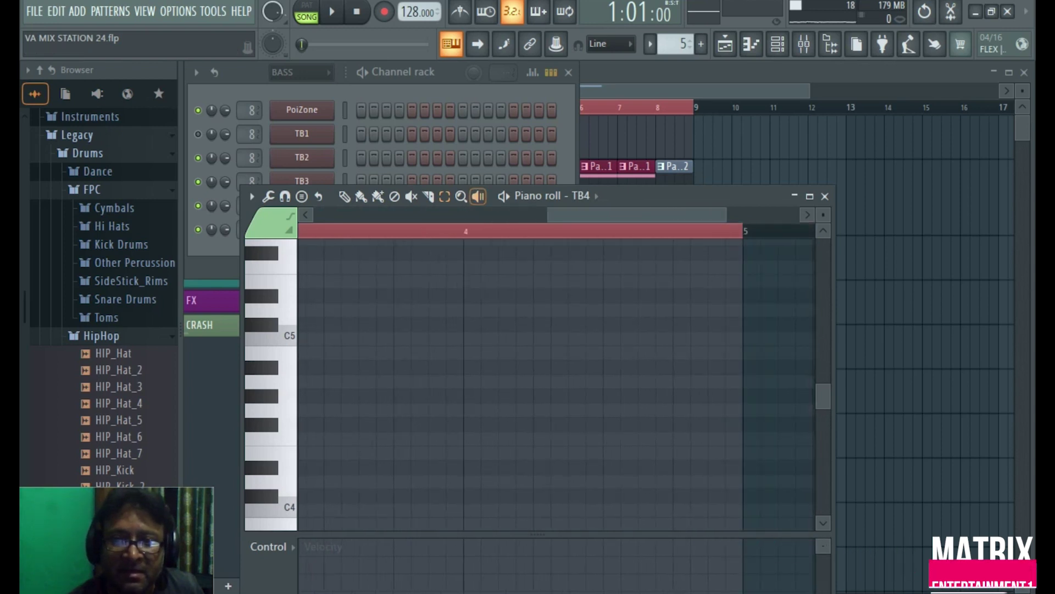
# Record a four-bar bass line into the TB4 piano roll, starting with three F#5 notes, A#5, three D#6 notes and C#6, and close it.
pyautogui.moveTo(637, 214); pyautogui.dragTo(403, 215)
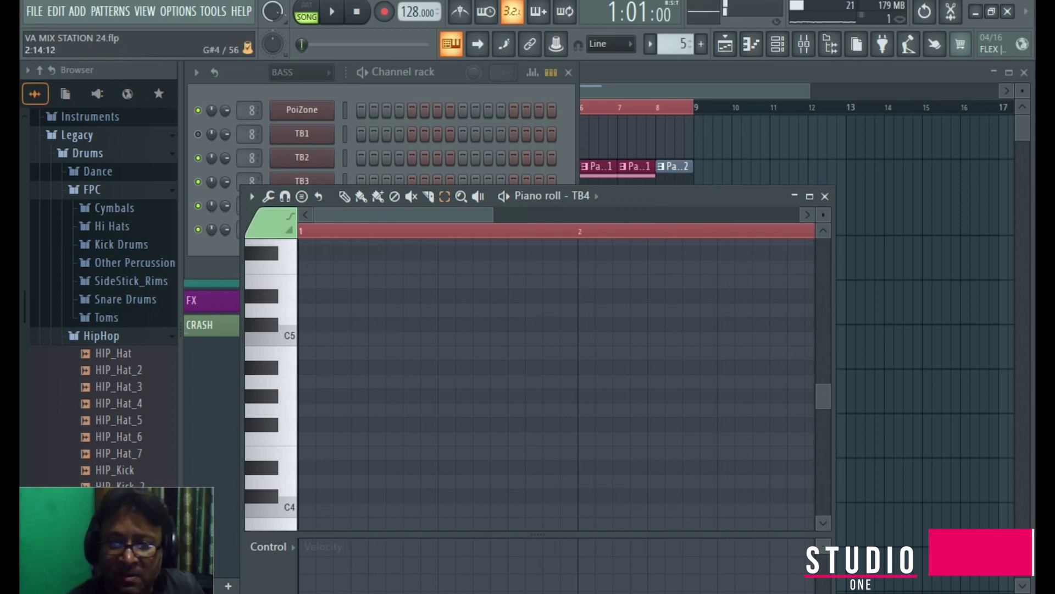
pyautogui.moveTo(823, 395); pyautogui.dragTo(823, 371)
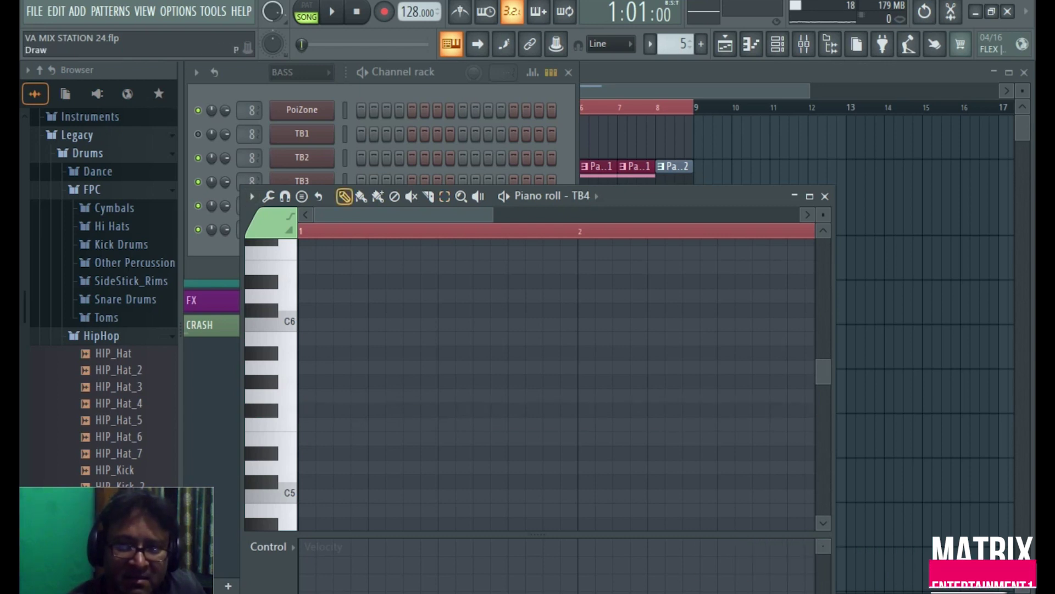
pyautogui.click(384, 11)
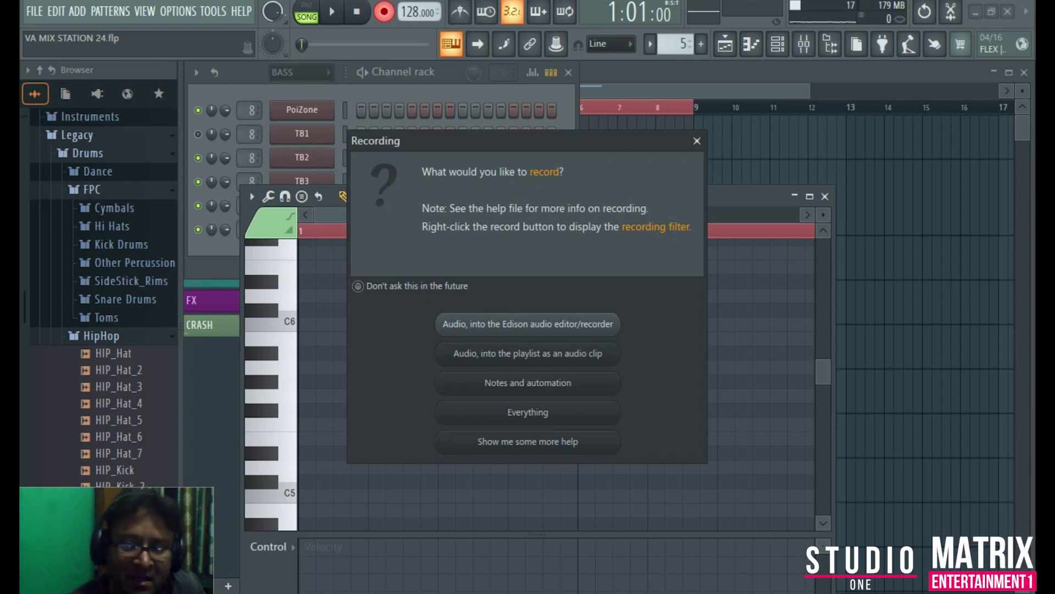
pyautogui.press('Escape')
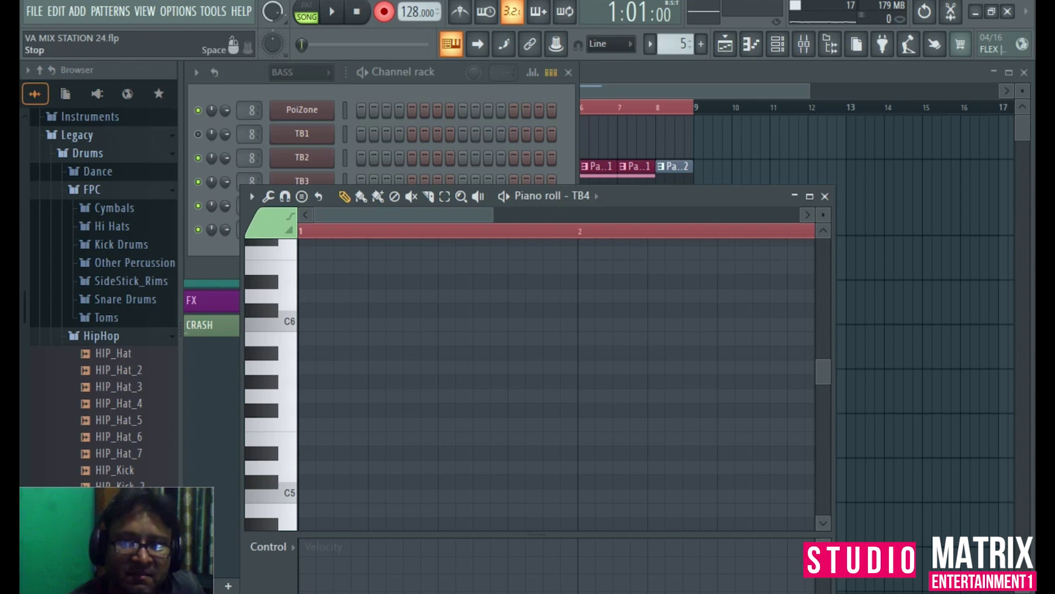
pyautogui.press('space')
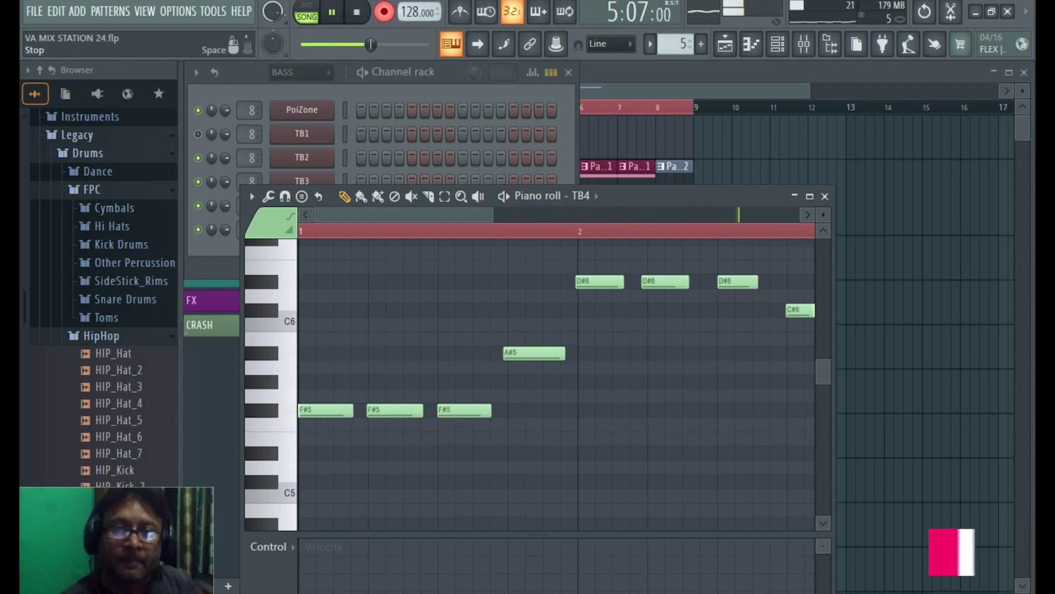
pyautogui.press('space')
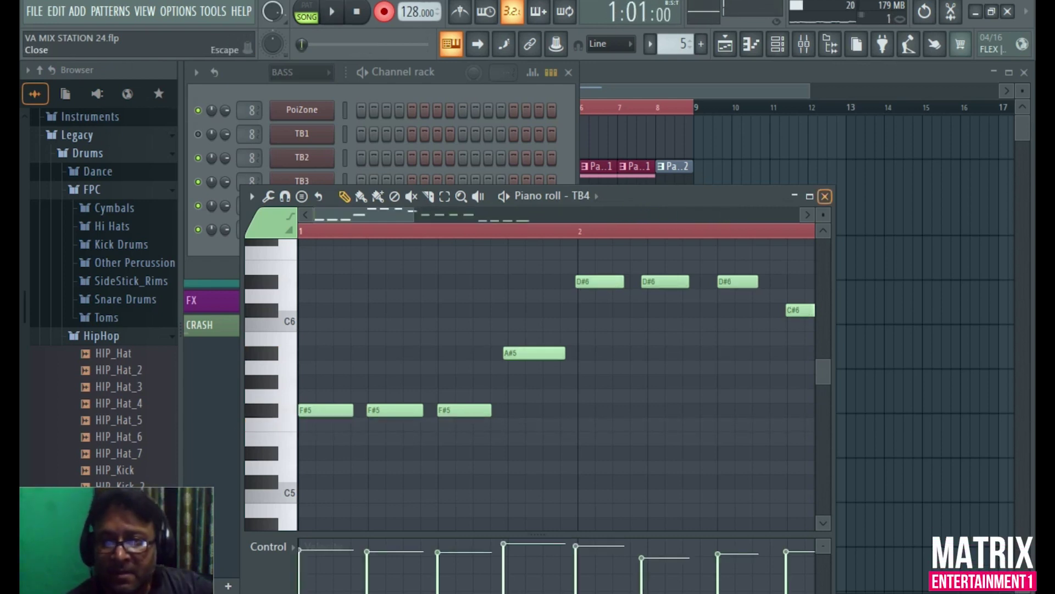
pyautogui.click(824, 196)
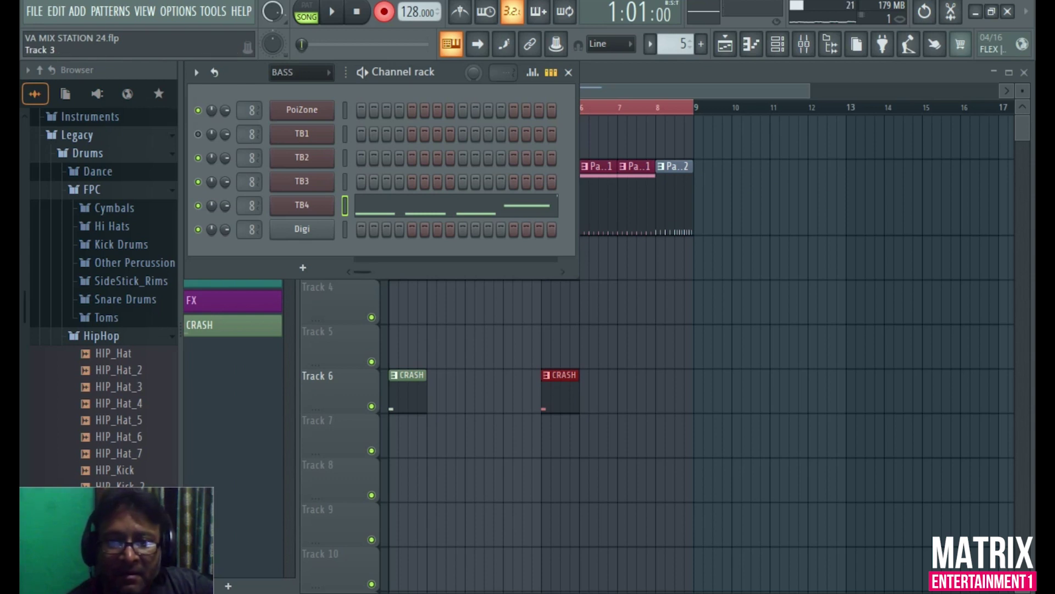
# Place the BASS pattern on Track 3 from bar 1, trim the clip to four bars and duplicate it at bar 5.
pyautogui.press('F6')
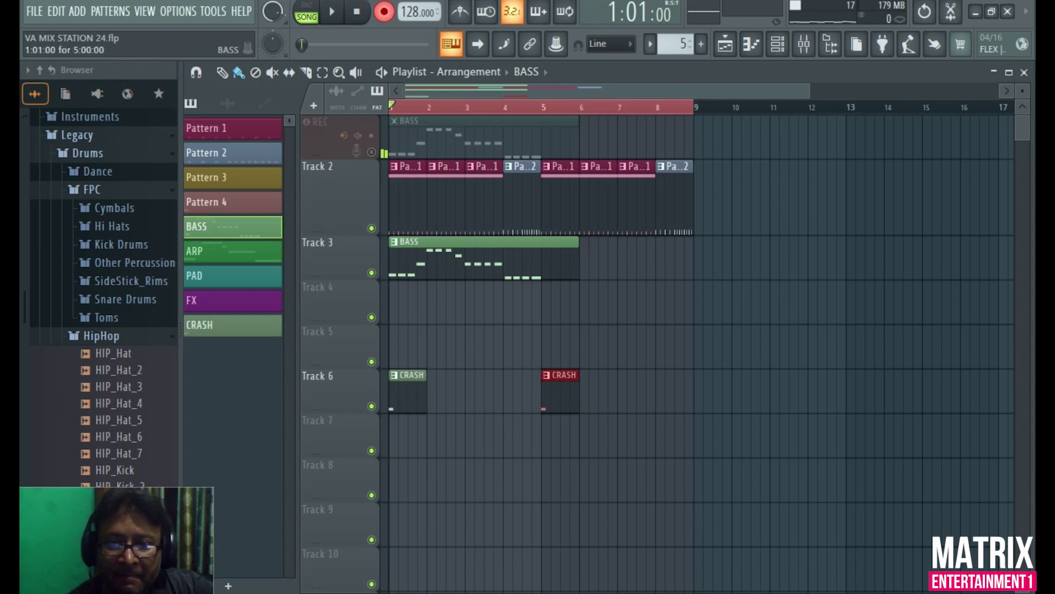
pyautogui.hotkey('ctrl', 'd')
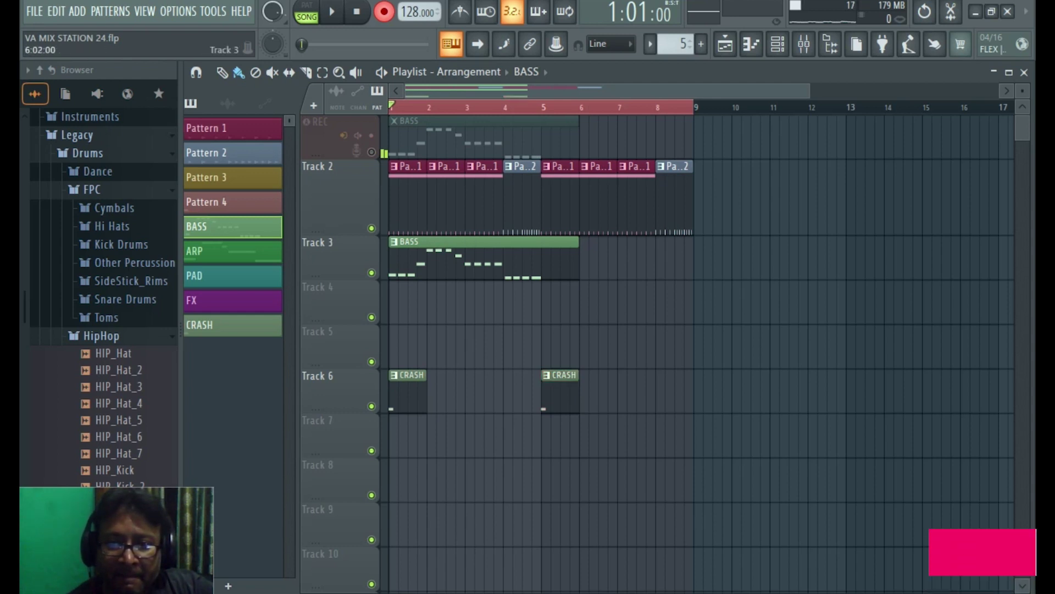
pyautogui.moveTo(577, 242); pyautogui.dragTo(536, 259)
pyautogui.click(556, 258)
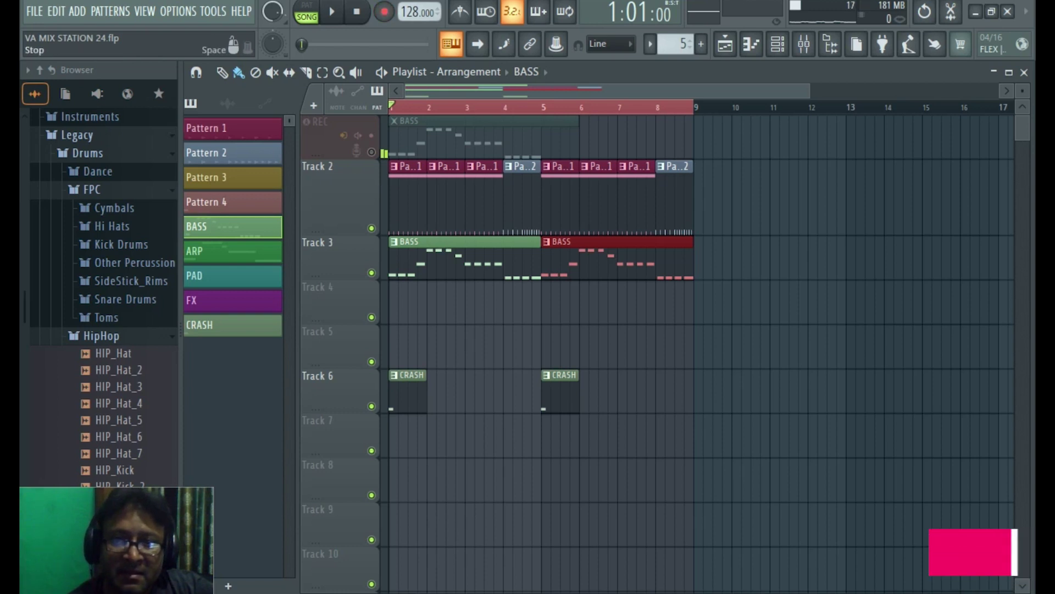
# Raise the Bass mixer track's volume to -4.2 dB while playing the arrangement, and stop playback.
pyautogui.press('space')
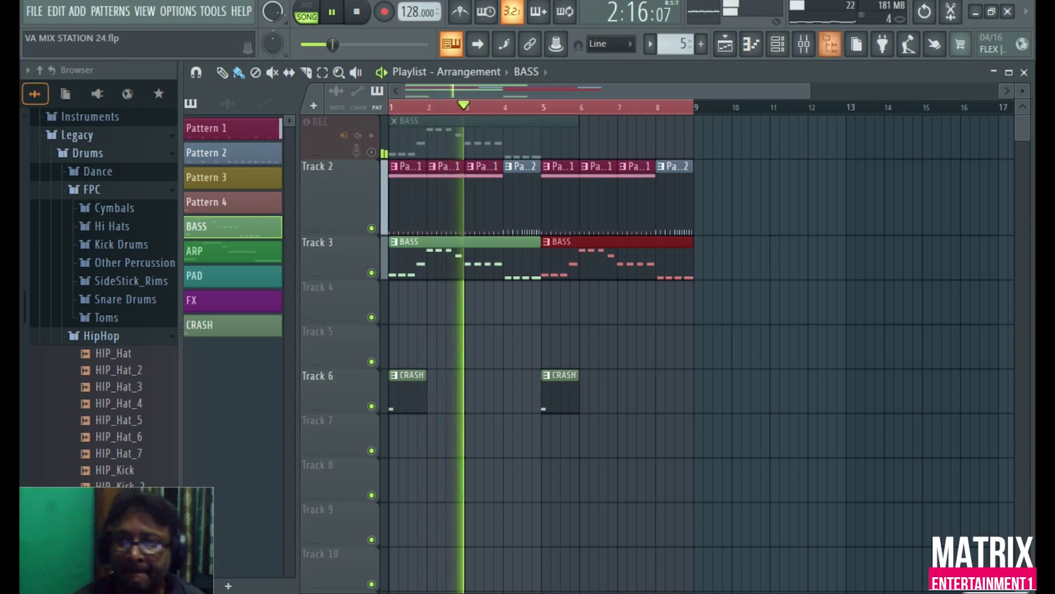
pyautogui.click(804, 44)
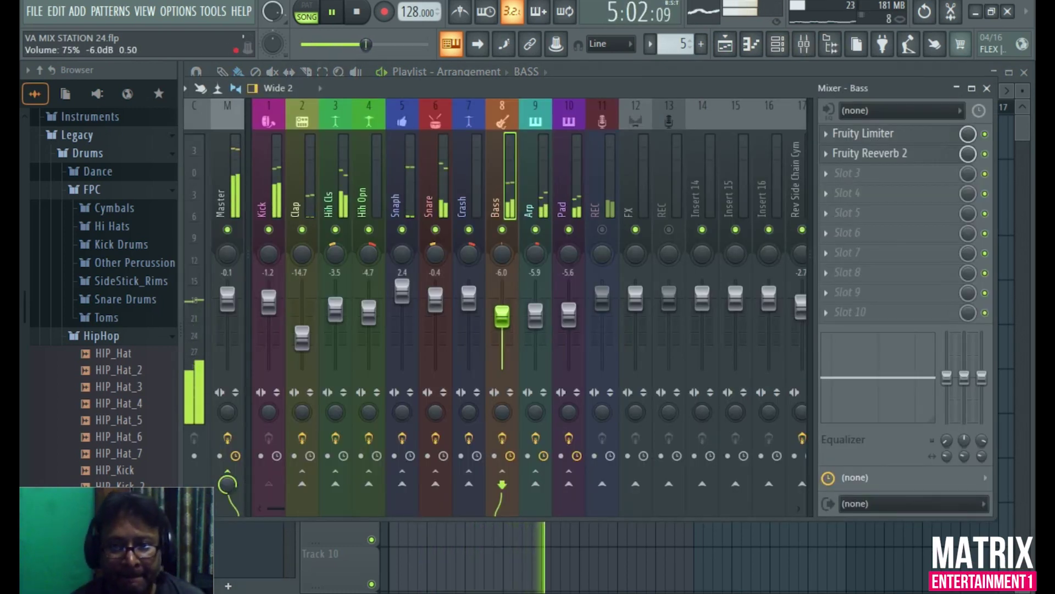
pyautogui.moveTo(502, 316); pyautogui.dragTo(502, 311)
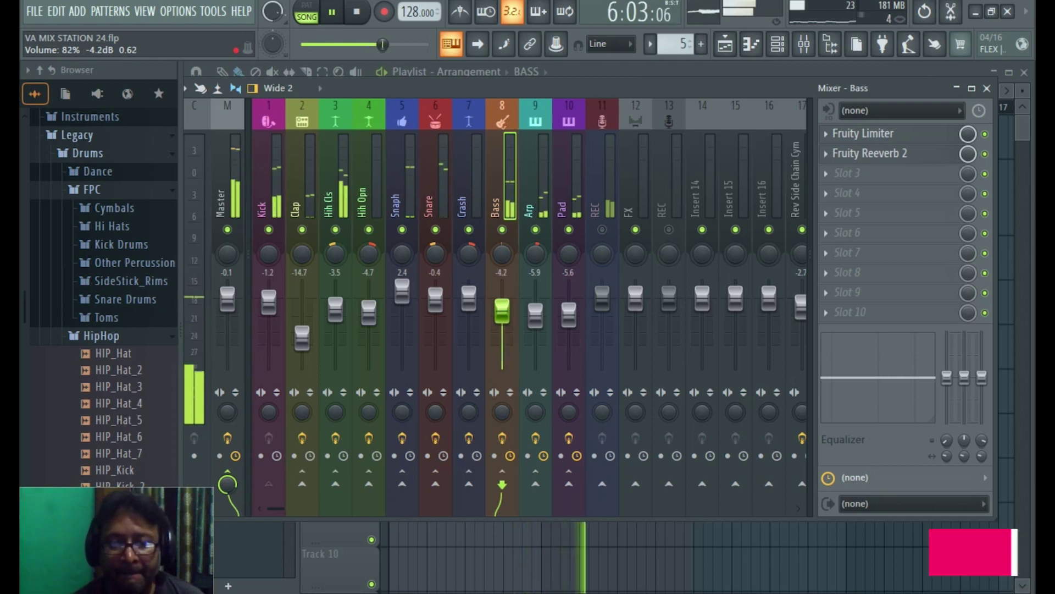
pyautogui.click(826, 173)
pyautogui.click(986, 88)
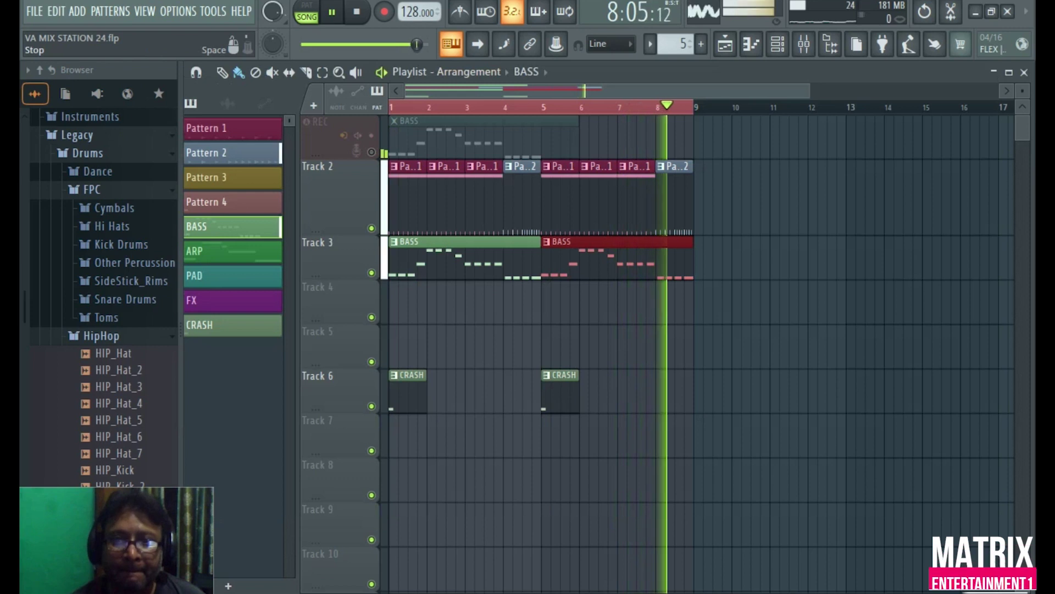
pyautogui.press('space')
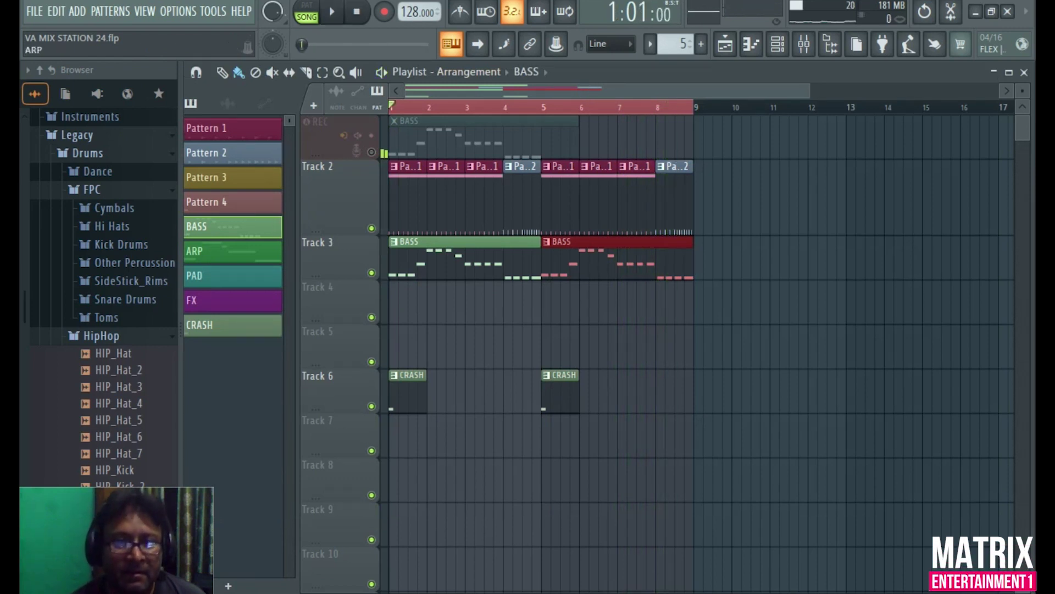
# Select the ARP pattern and play the start of the arrangement.
pyautogui.click(232, 251)
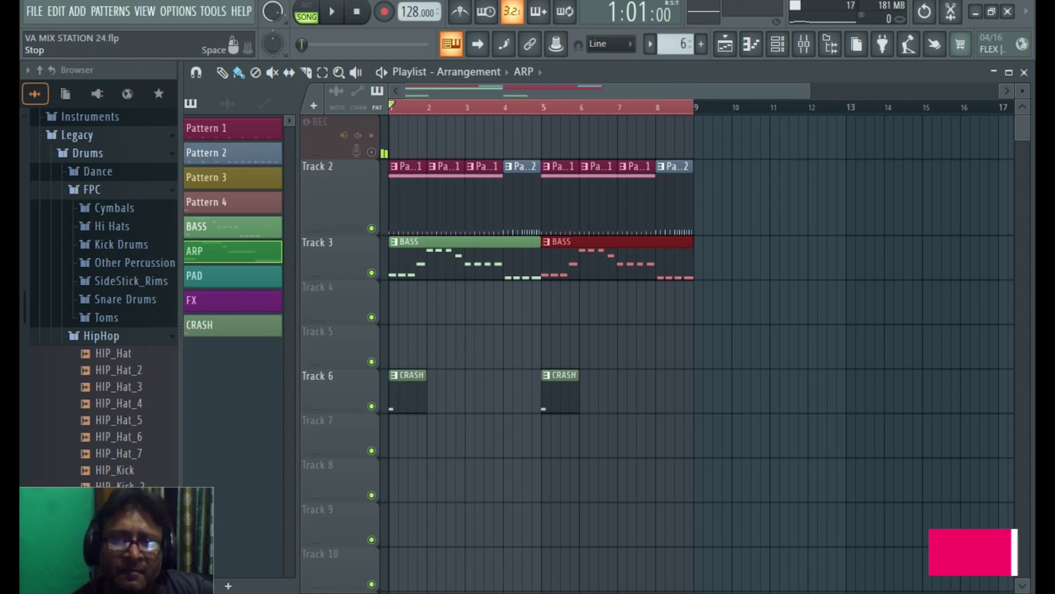
pyautogui.press('space')
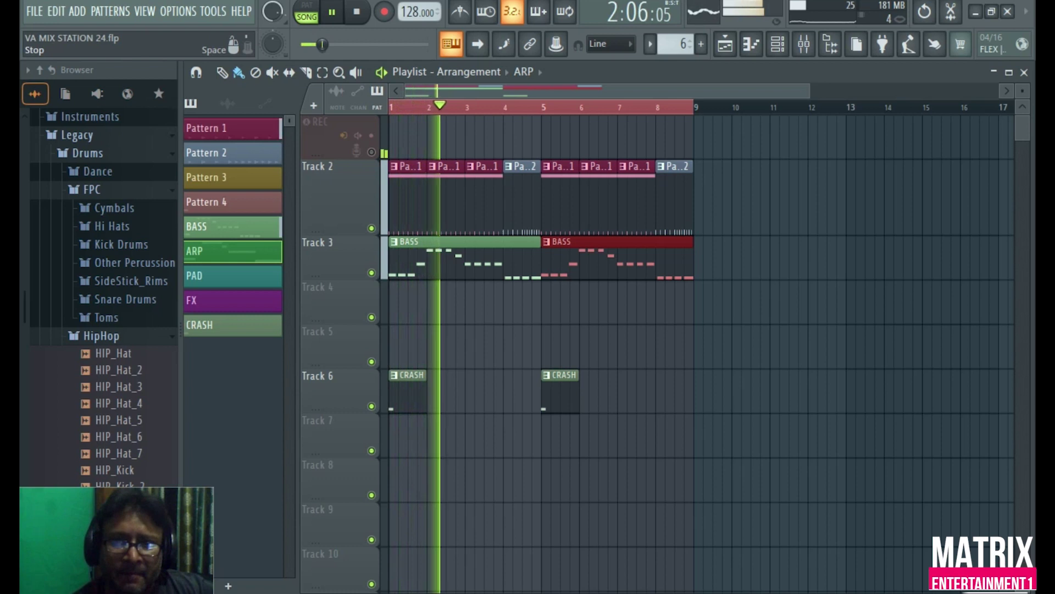
pyautogui.press('space')
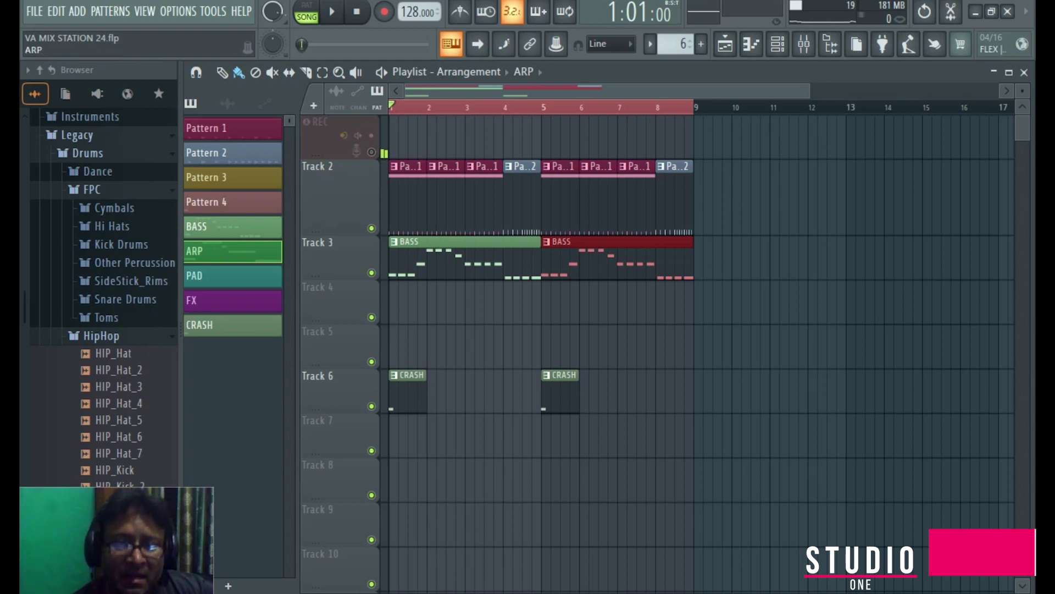
# Check the ARP pattern's Echoes notes and open the Echoes Sytrus instrument to audition it with a few notes.
pyautogui.press('F7')
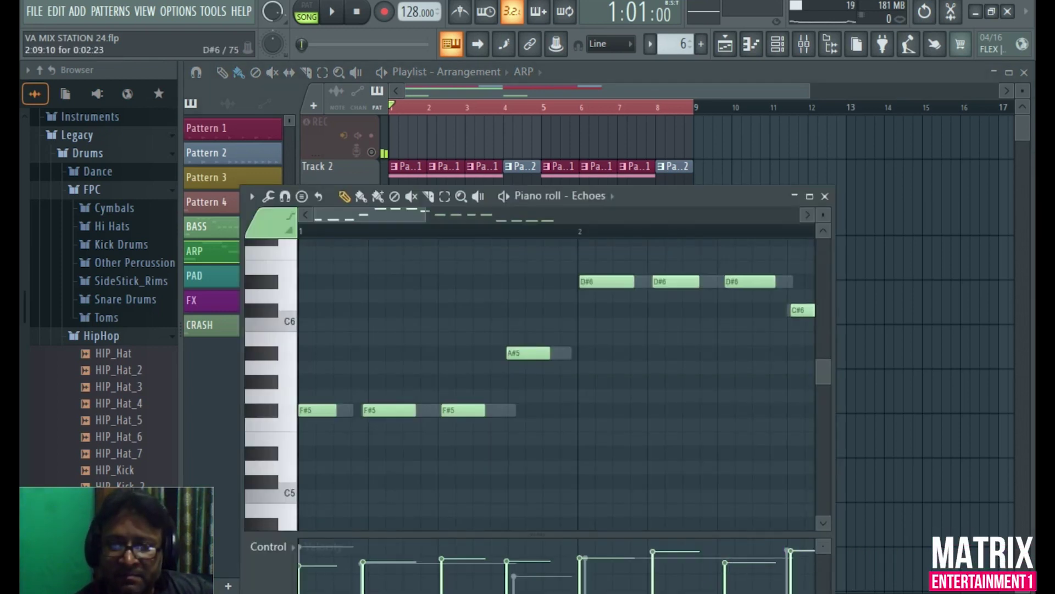
pyautogui.click(824, 196)
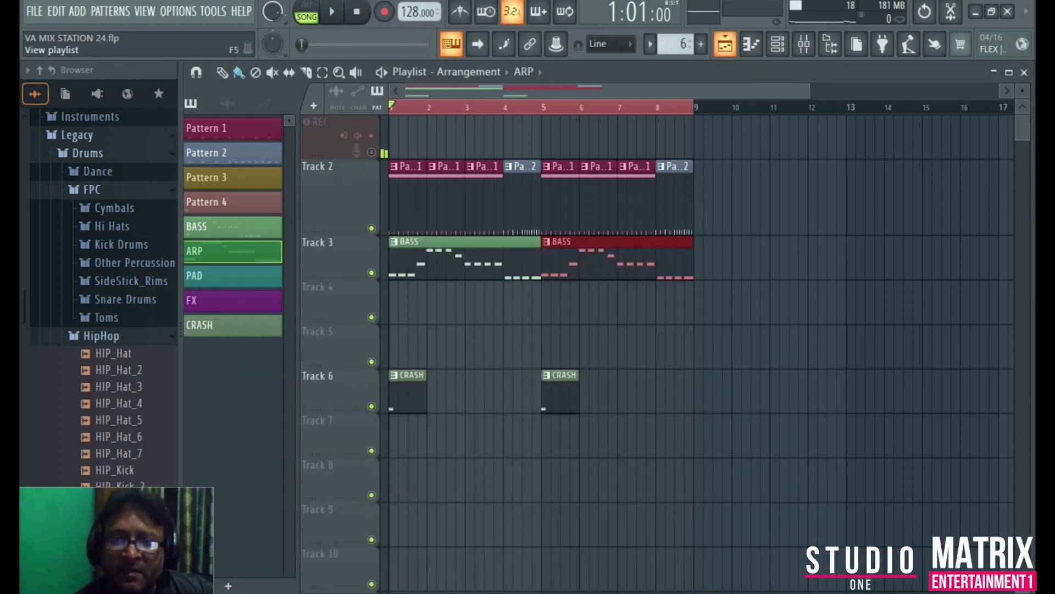
pyautogui.press('F9')
pyautogui.press('F6')
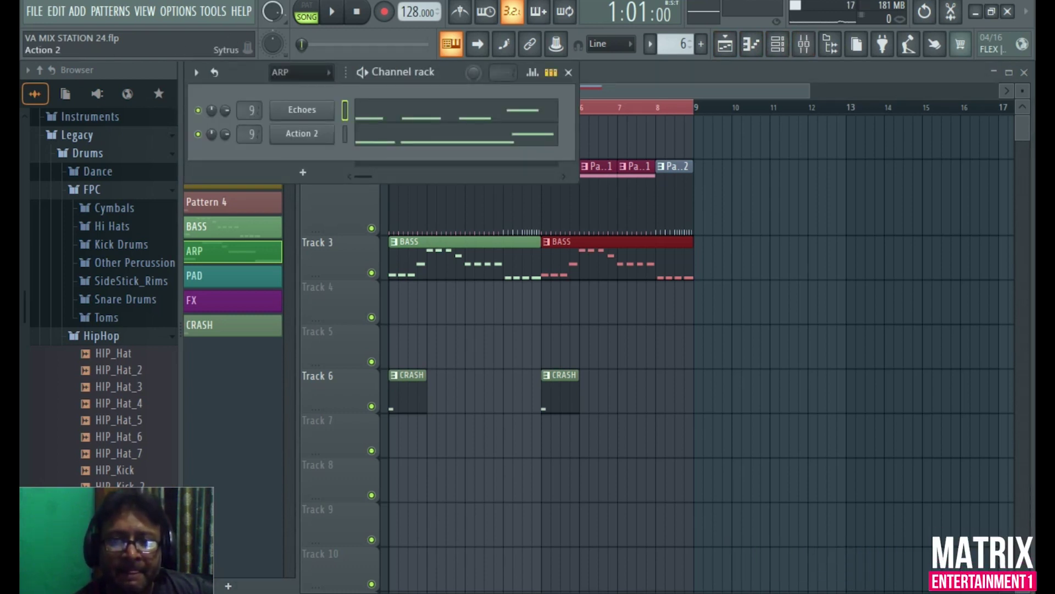
pyautogui.click(301, 110)
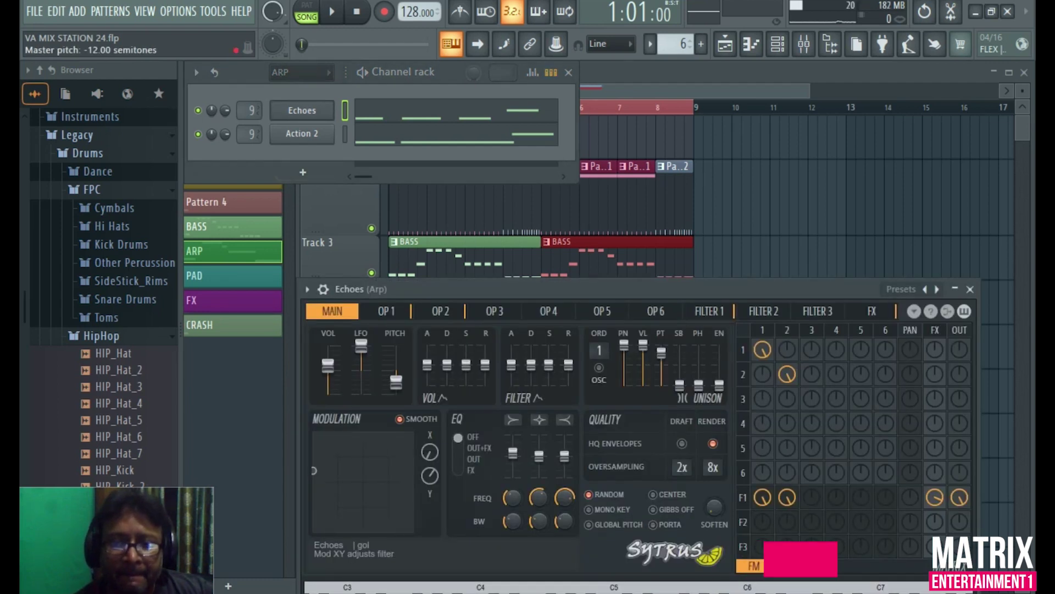
pyautogui.moveTo(605, 288); pyautogui.dragTo(533, 143)
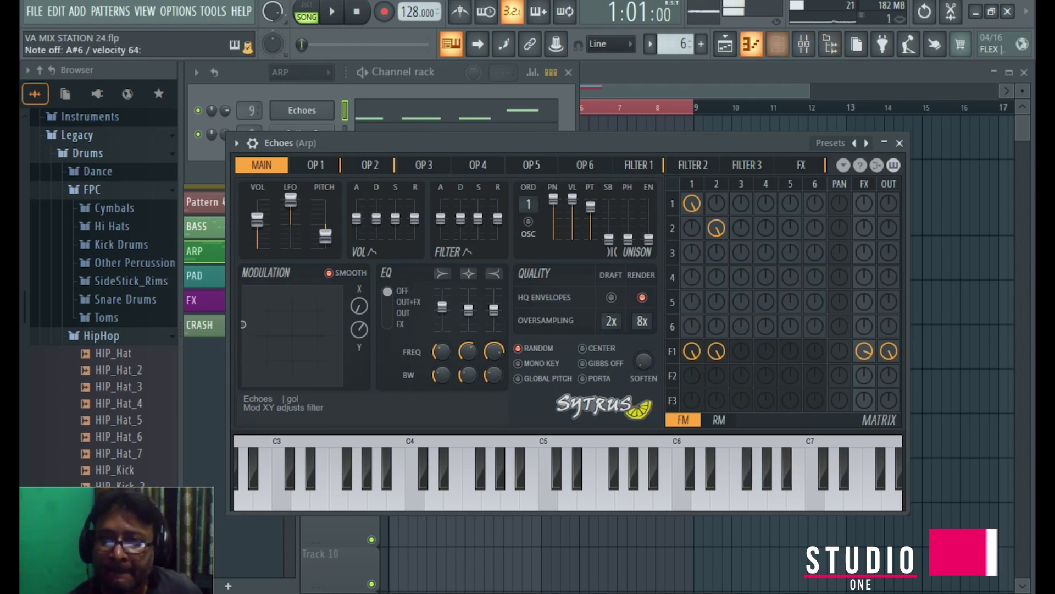
# Delete the F#5, A#5, D#6 and C#6 notes of bars 1 and 2 in the Echoes piano roll.
pyautogui.click(751, 44)
pyautogui.press('F7')
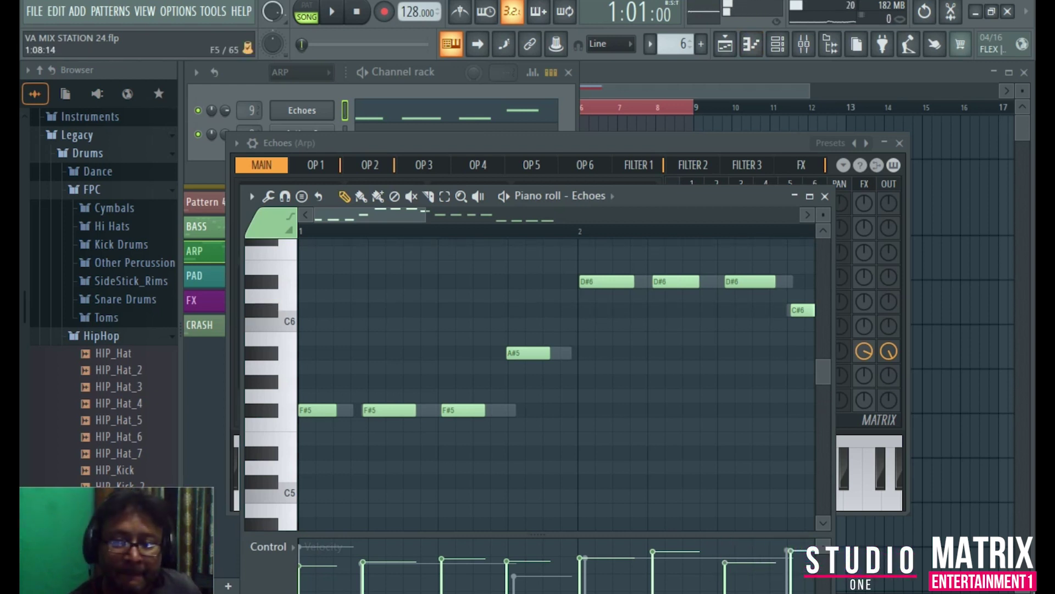
pyautogui.rightClick(464, 409)
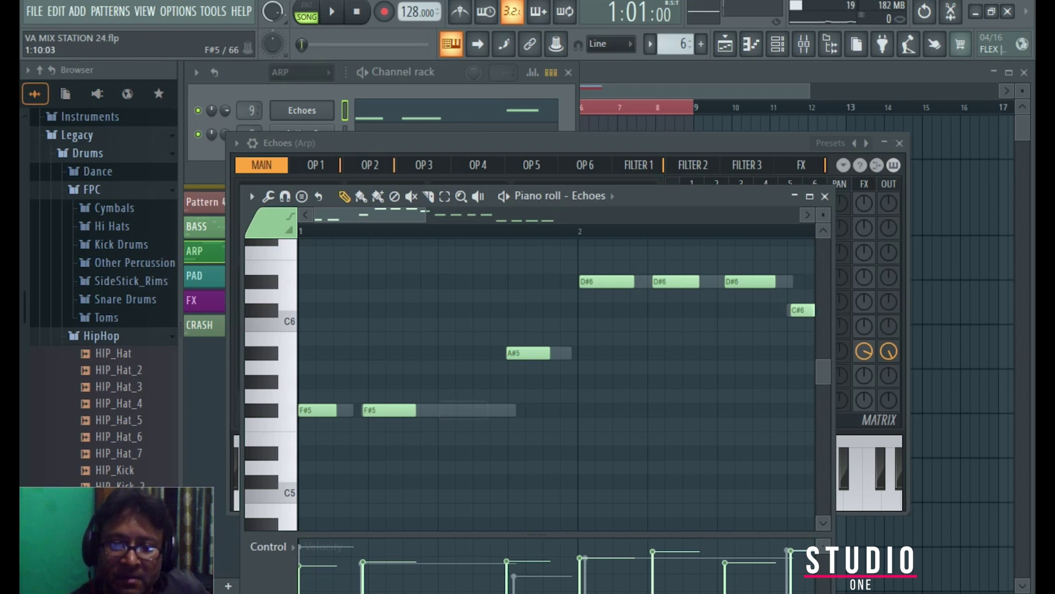
pyautogui.rightClick(750, 281)
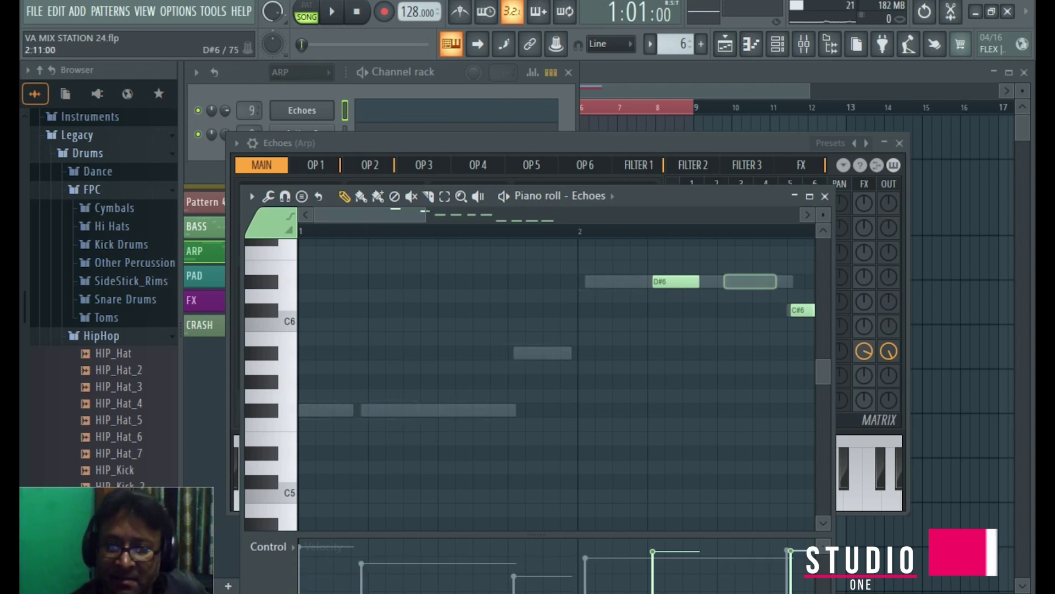
pyautogui.rightClick(676, 281)
pyautogui.rightClick(797, 309)
pyautogui.hscroll(4, 781, 330)
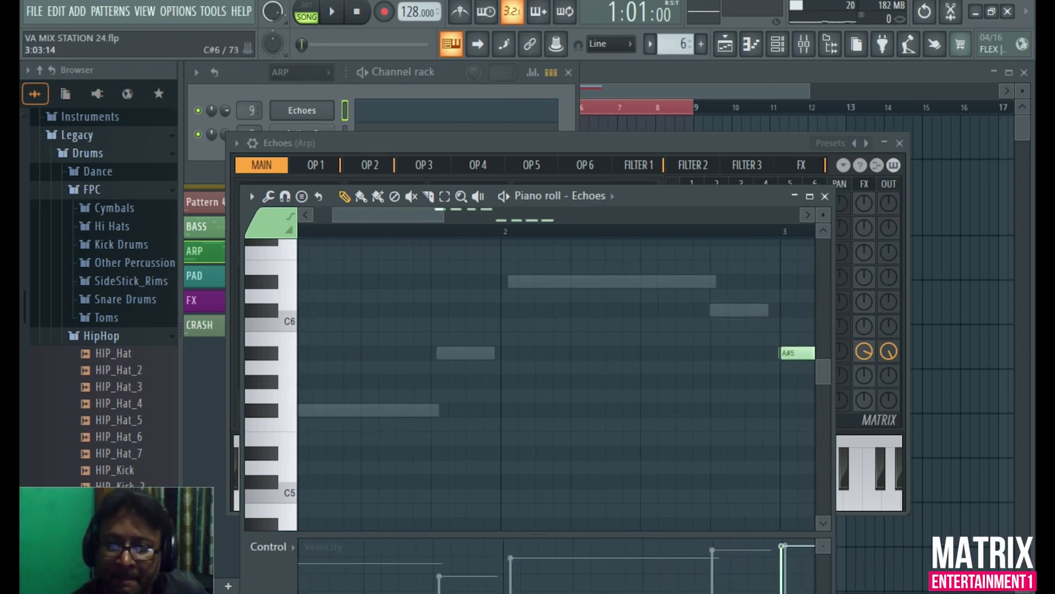
# Delete the remaining A#5 and F5 notes of bars 3 and 4 in the Echoes piano roll.
pyautogui.rightClick(721, 352)
pyautogui.hscroll(2, 780, 353)
pyautogui.rightClick(794, 353)
pyautogui.rightClick(740, 352)
pyautogui.hscroll(4, 770, 352)
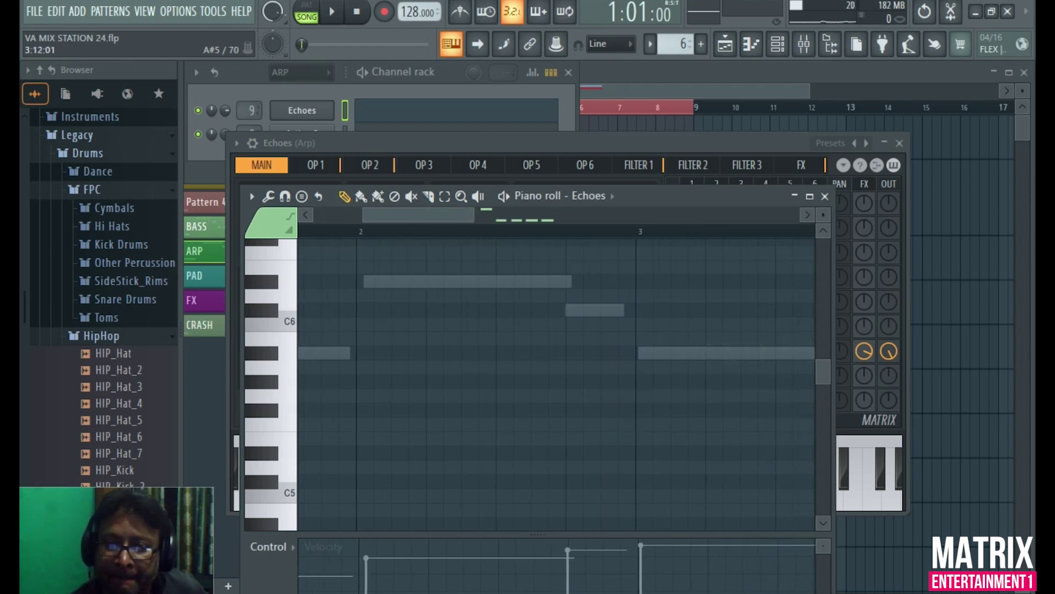
pyautogui.rightClick(781, 352)
pyautogui.hscroll(4, 790, 424)
pyautogui.rightClick(798, 424)
pyautogui.rightClick(810, 424)
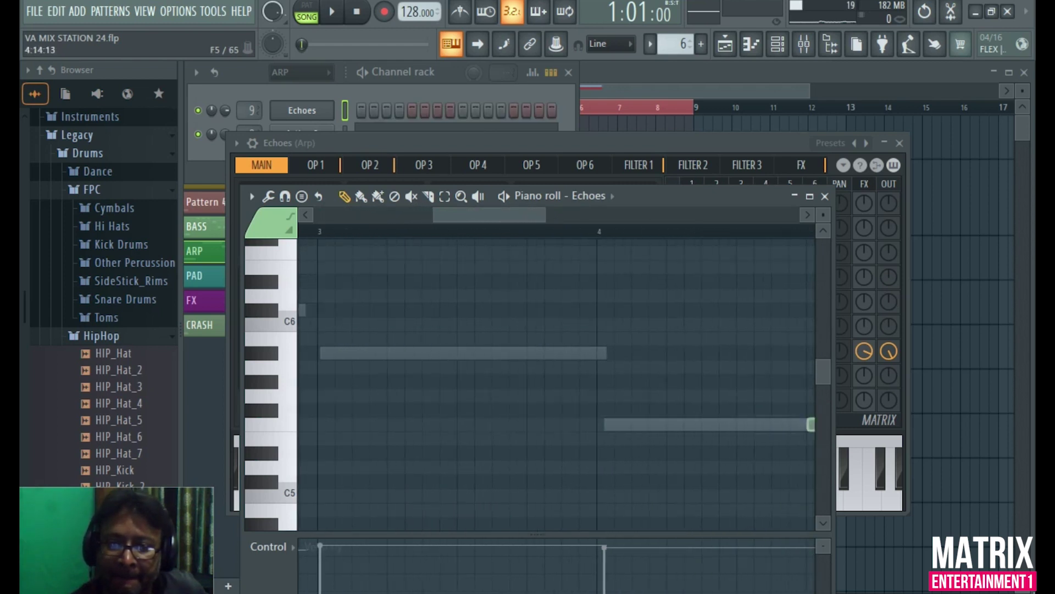
# Select the time range from bar 1 to bar 5 in the cleared Echoes piano roll and show all four bars.
pyautogui.moveTo(509, 215); pyautogui.dragTo(369, 215)
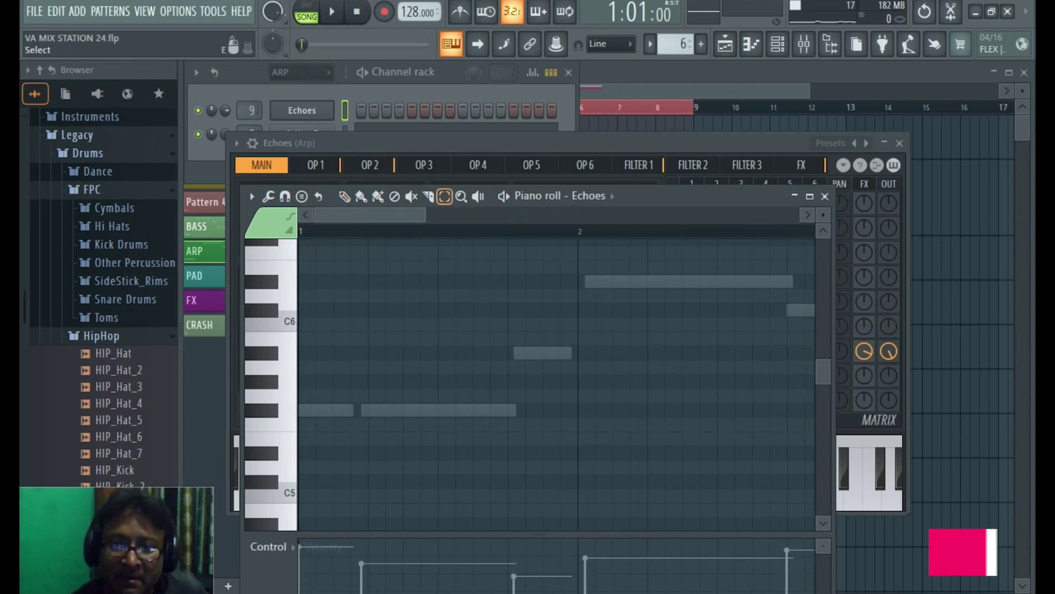
pyautogui.moveTo(315, 231); pyautogui.dragTo(660, 231)
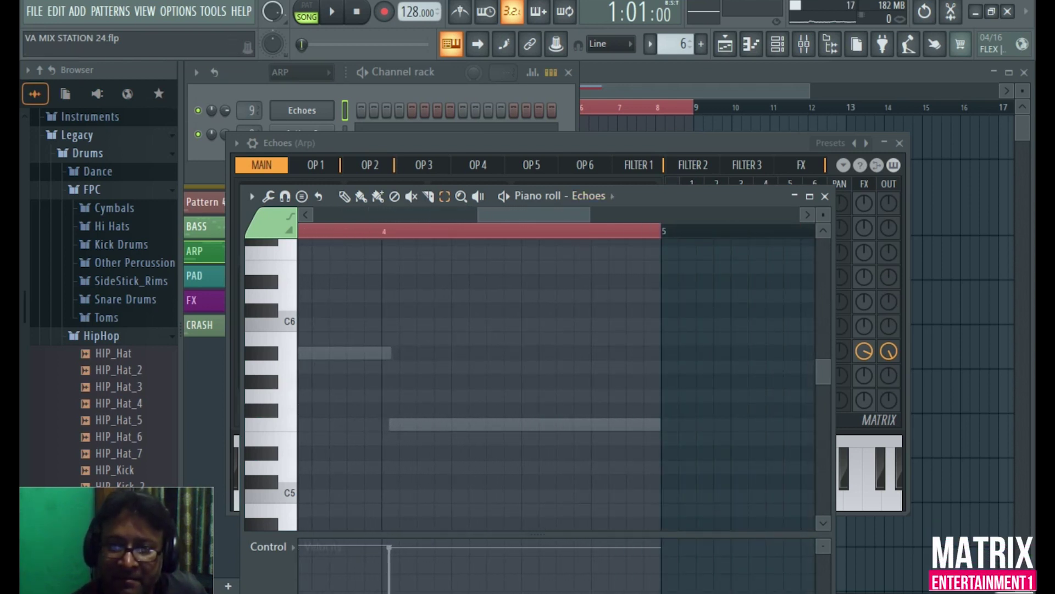
pyautogui.moveTo(589, 214); pyautogui.dragTo(707, 214)
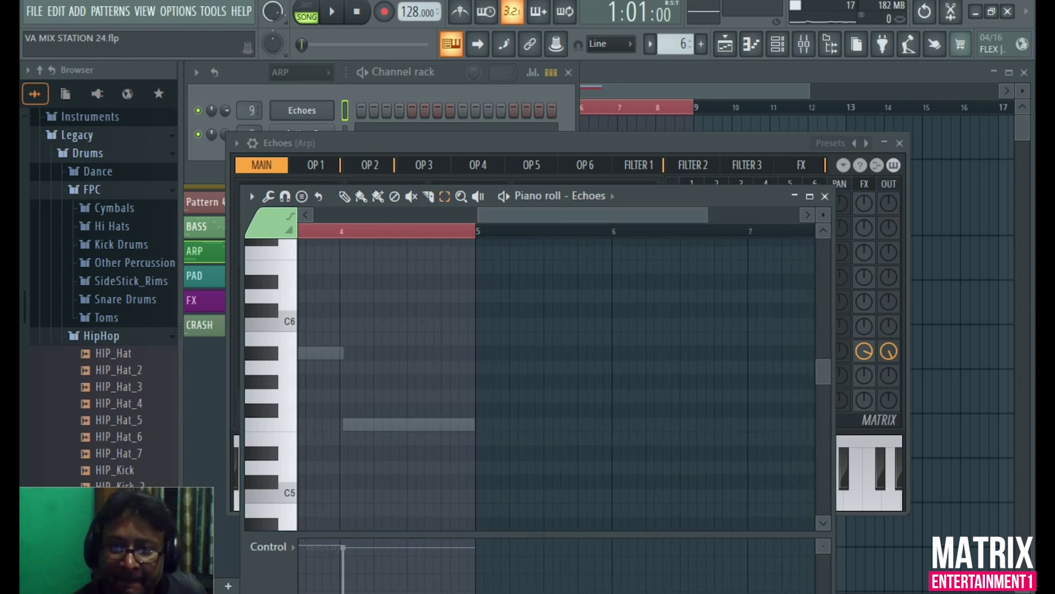
pyautogui.moveTo(593, 214); pyautogui.dragTo(429, 214)
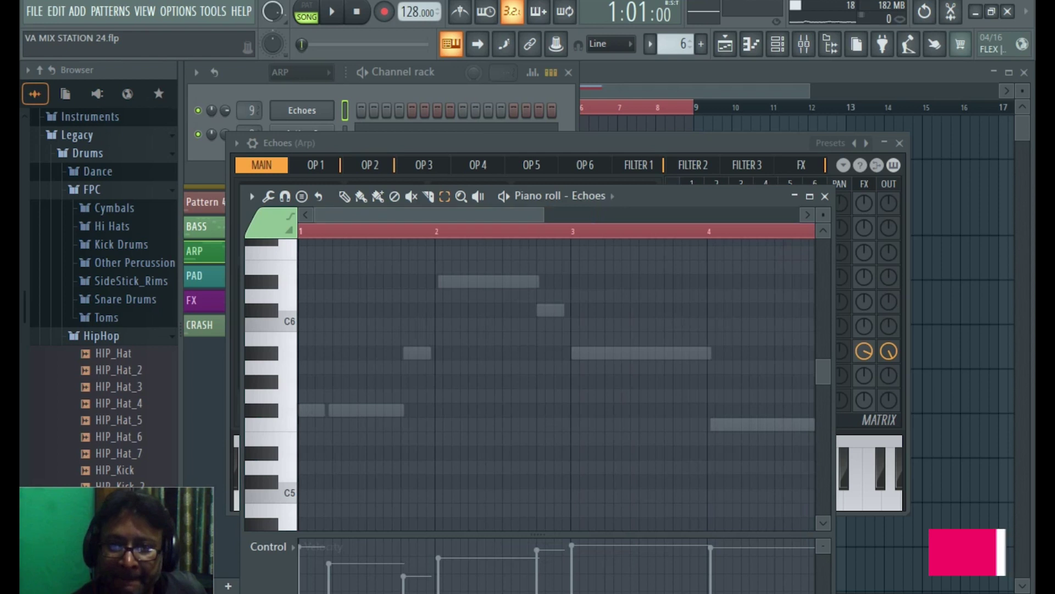
# Record a new four-bar Echoes part into the ARP pattern, ending on repeated F6 notes, and close its piano roll and instrument.
pyautogui.press('r')
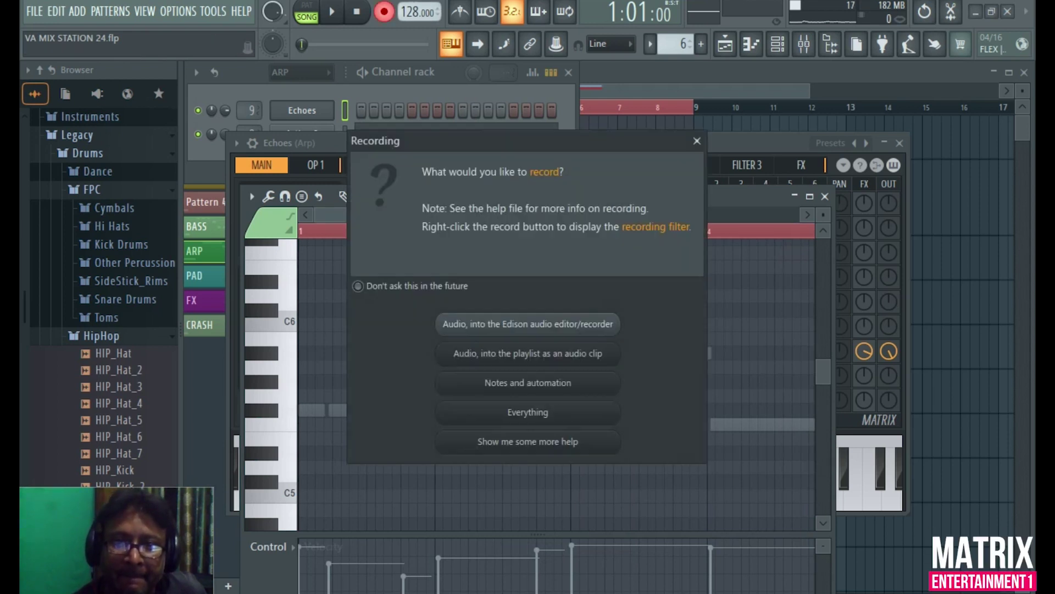
pyautogui.press('Escape')
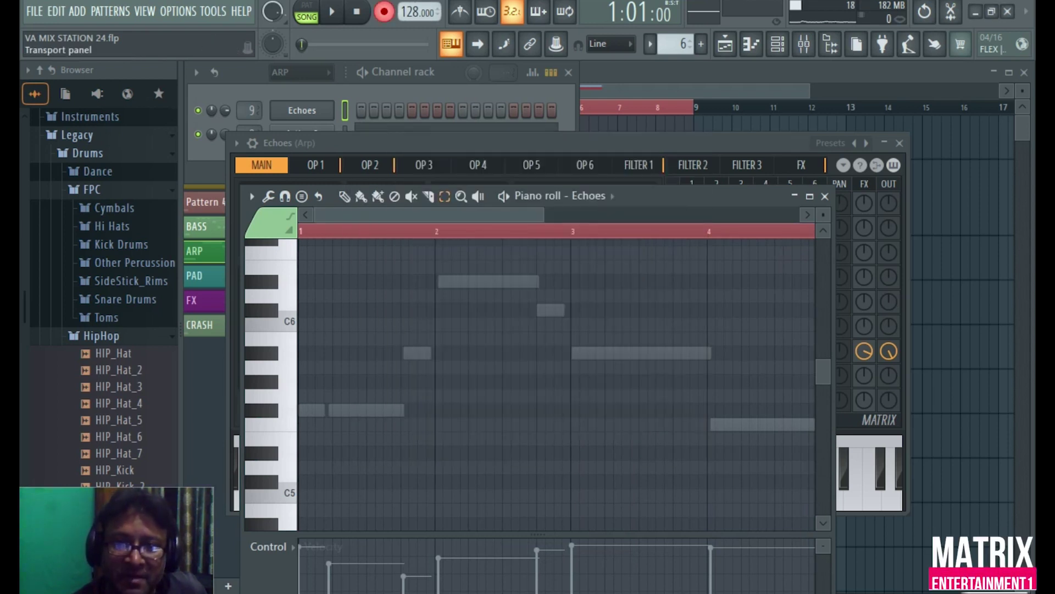
pyautogui.press('space')
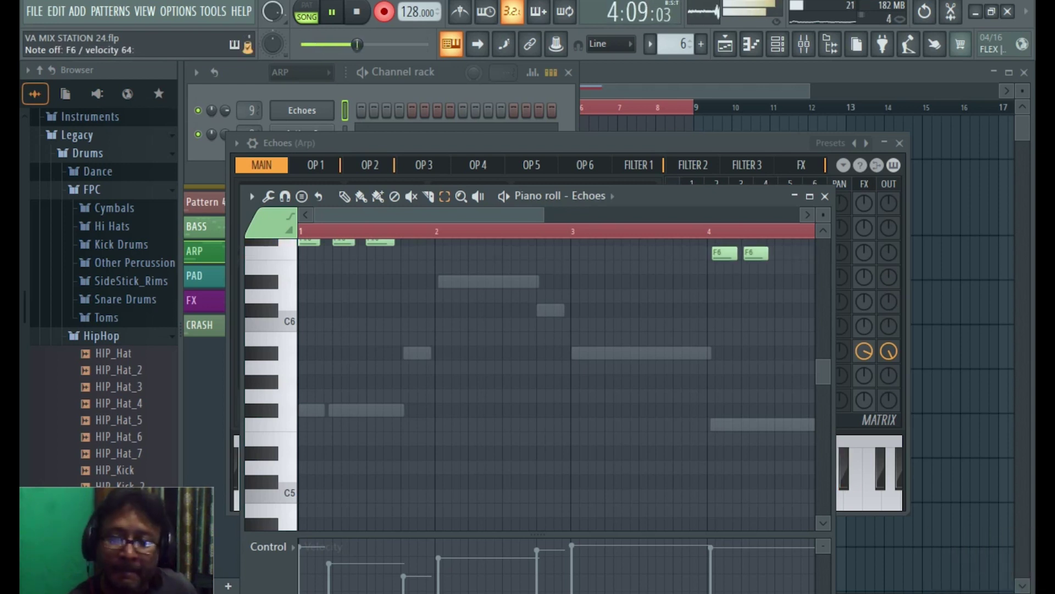
pyautogui.press('space')
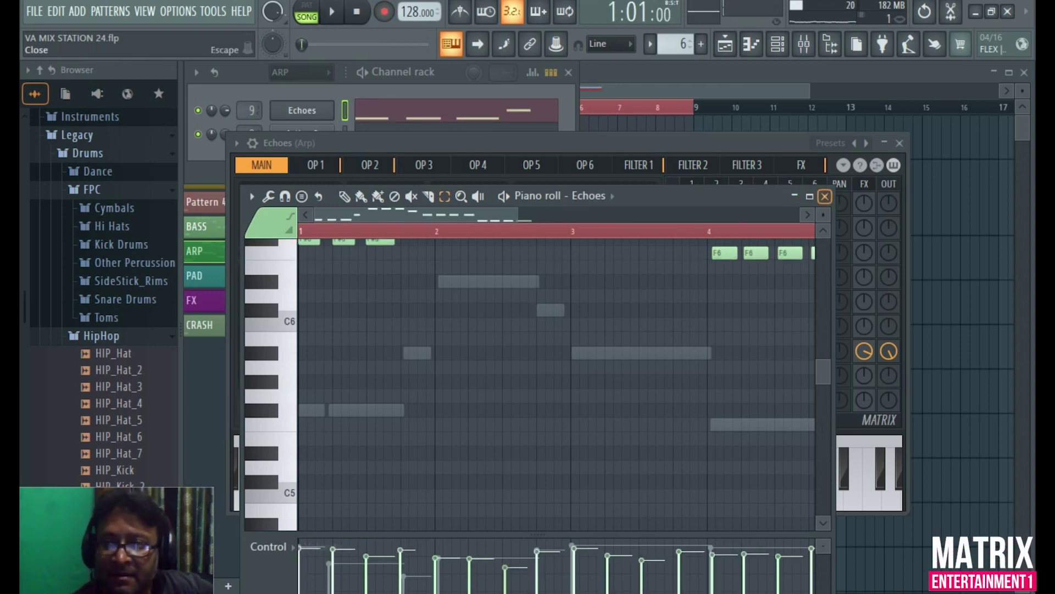
pyautogui.click(825, 196)
pyautogui.click(900, 143)
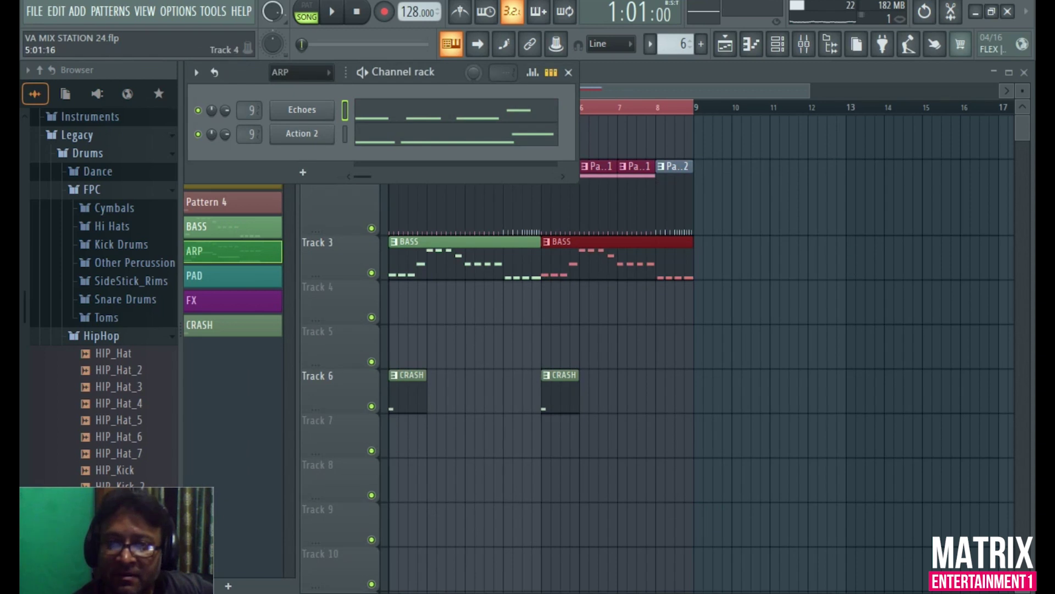
# Place the ARP pattern in the playlist on Track 4, starting at bar 1.
pyautogui.click(568, 72)
pyautogui.click(419, 300)
pyautogui.moveTo(419, 300); pyautogui.dragTo(391, 299)
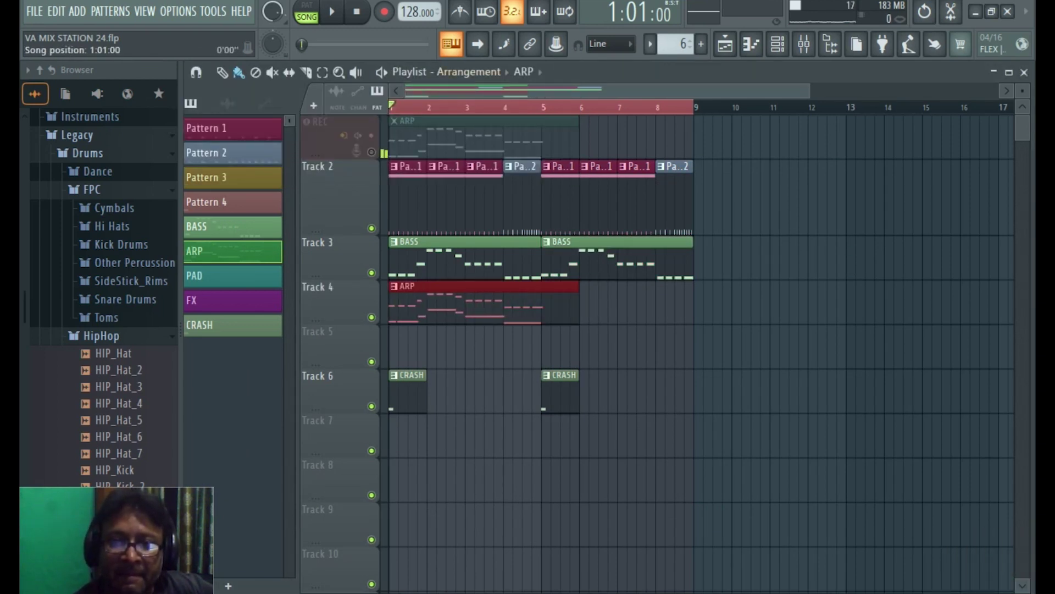
# Play the arrangement while trimming the Track 4 ARP clip to four bars and duplicating it at bar 5.
pyautogui.click(331, 11)
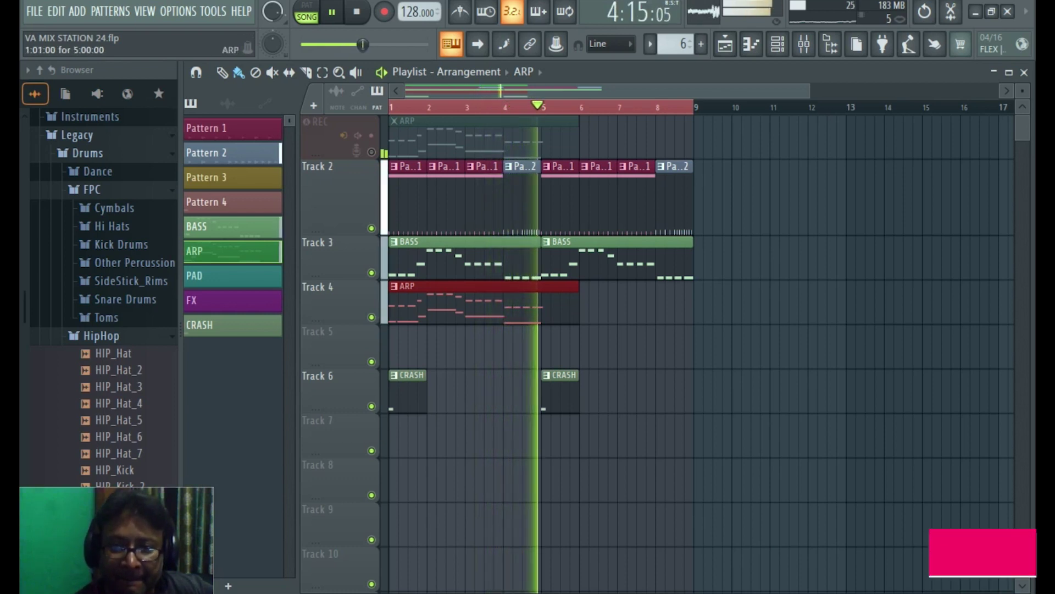
pyautogui.moveTo(578, 302); pyautogui.dragTo(542, 302)
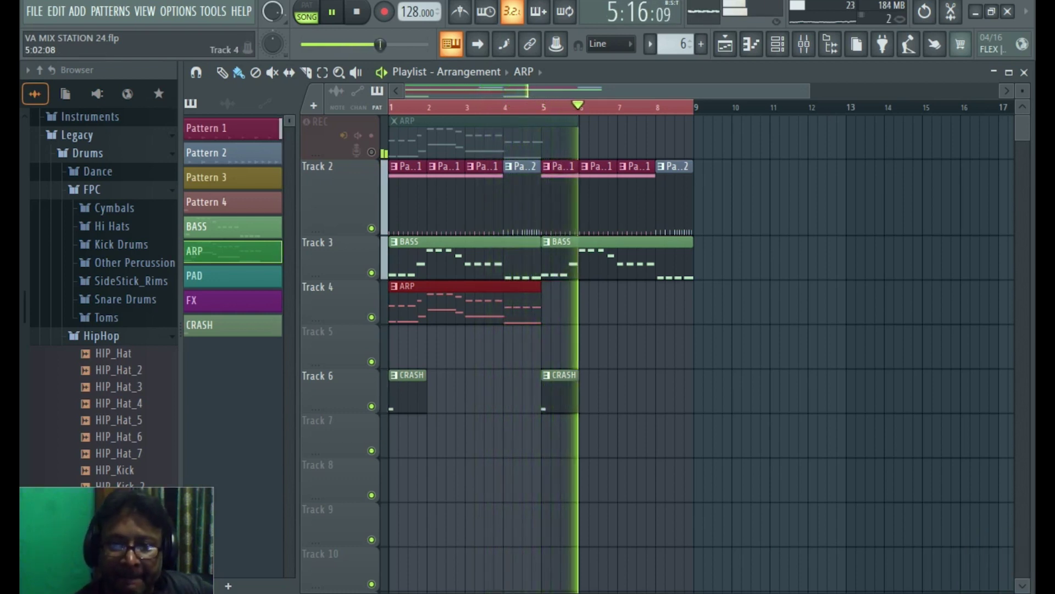
pyautogui.hotkey('ctrl', 'b')
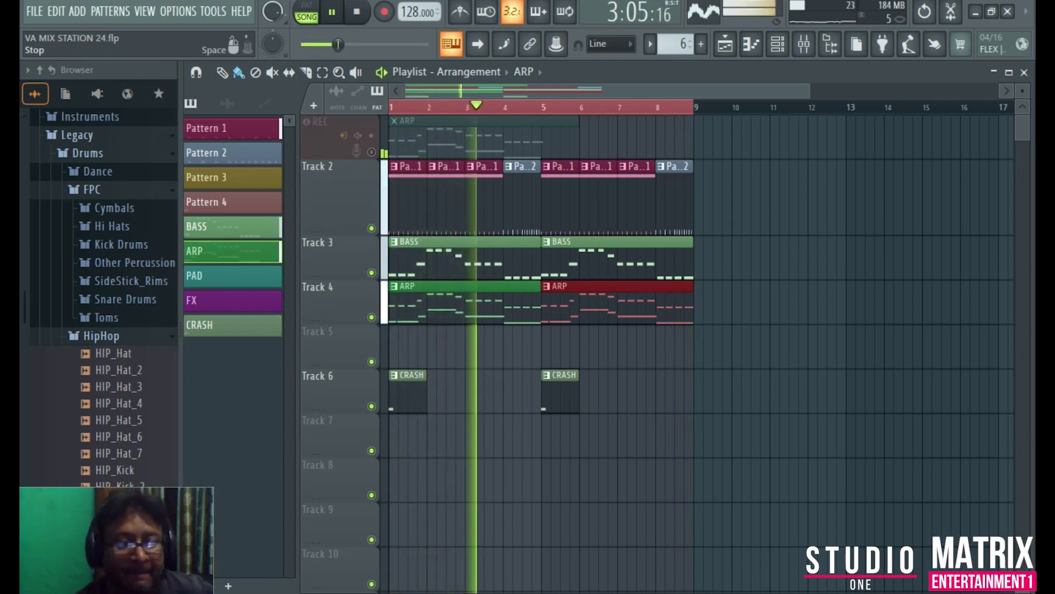
pyautogui.press('space')
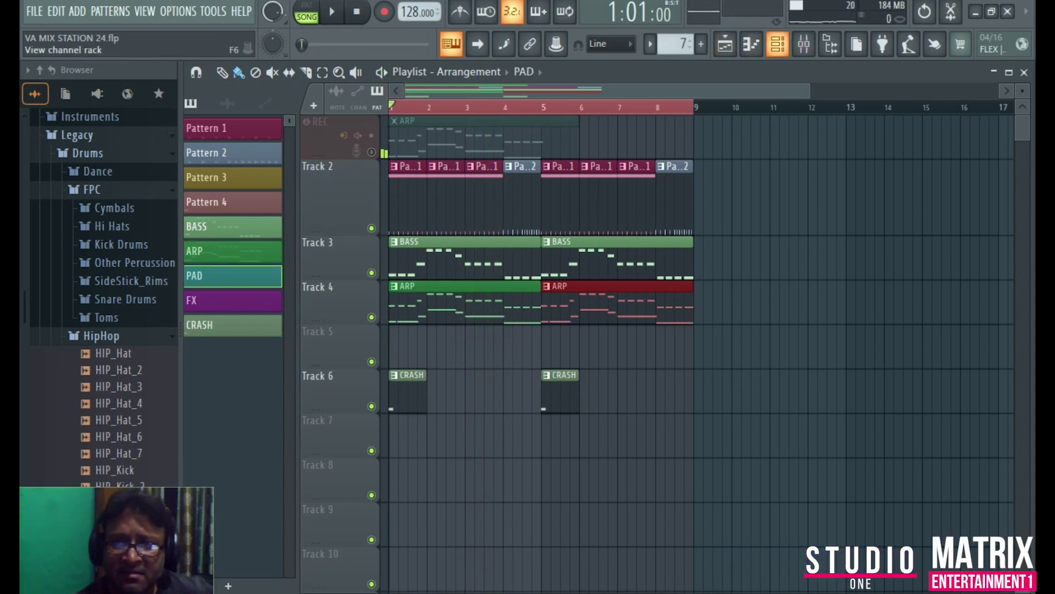
# With the PAD pattern selected, show the PAD channel group and audition the Sawer instrument with a few notes.
pyautogui.click(451, 44)
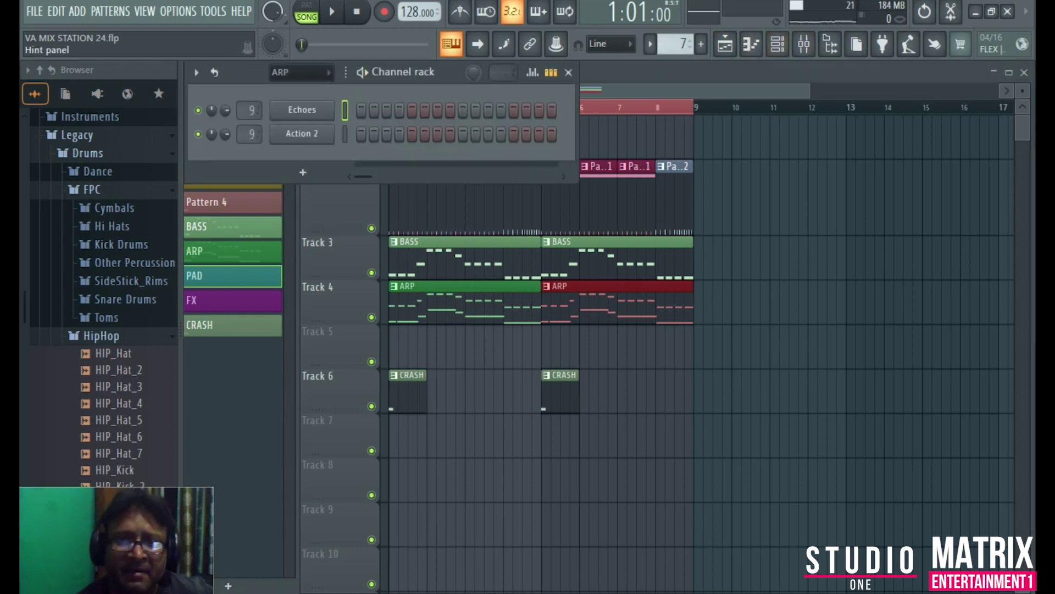
pyautogui.click(301, 72)
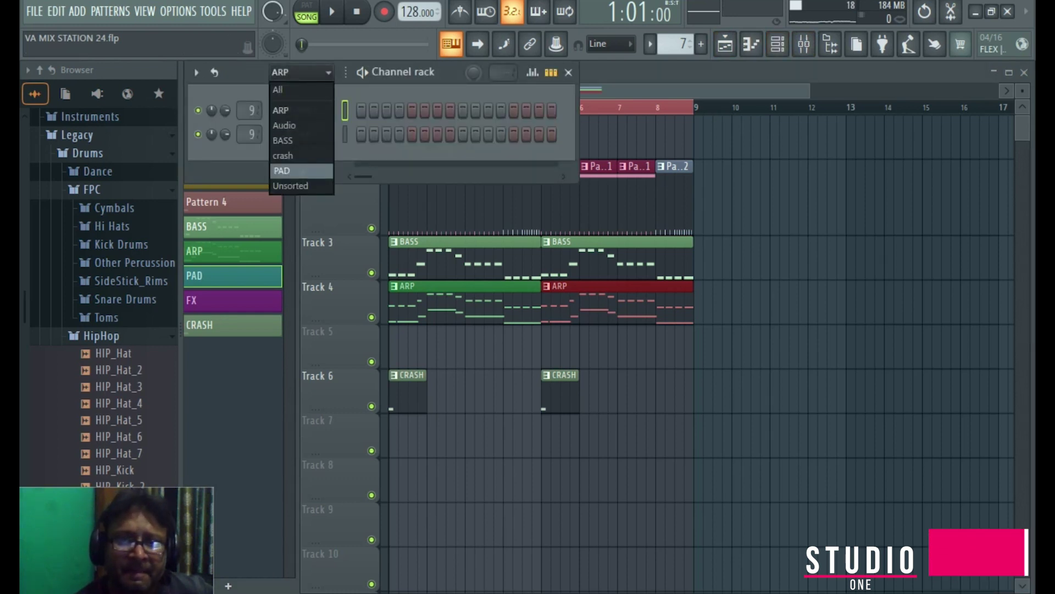
pyautogui.click(281, 170)
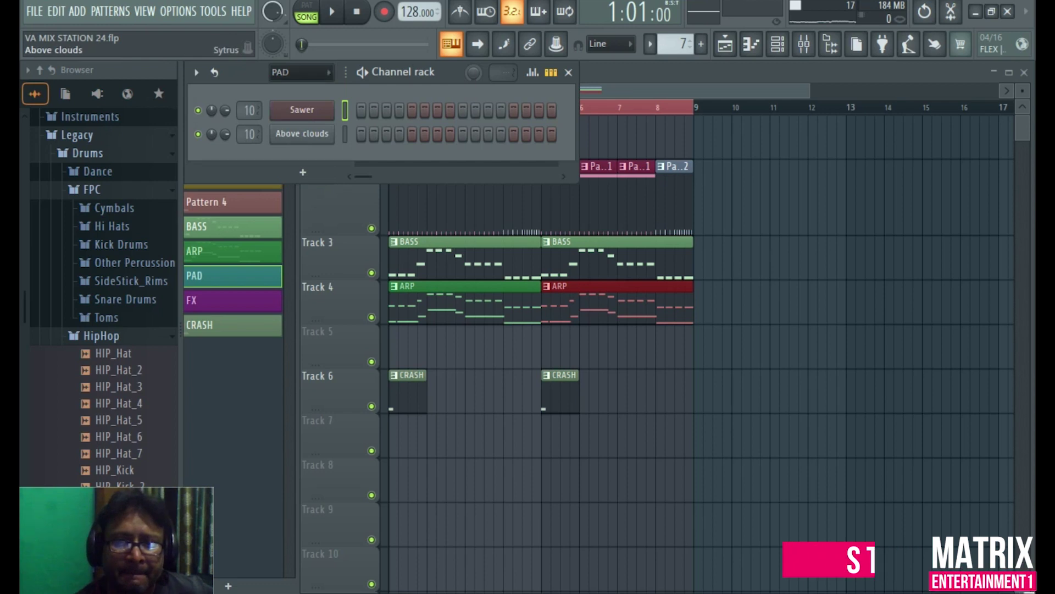
pyautogui.click(302, 109)
pyautogui.click(742, 473)
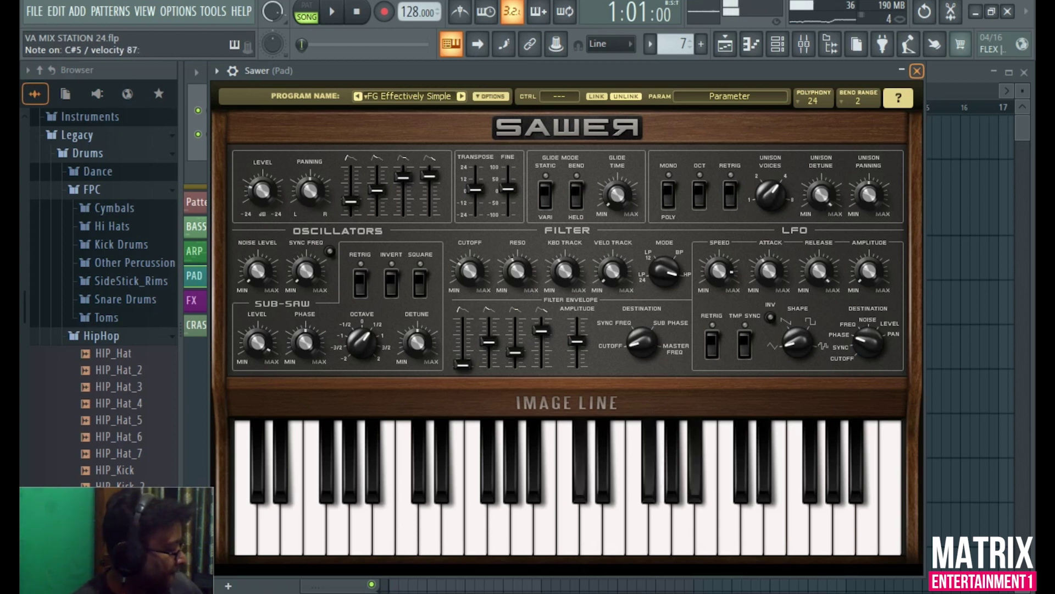
pyautogui.click(917, 71)
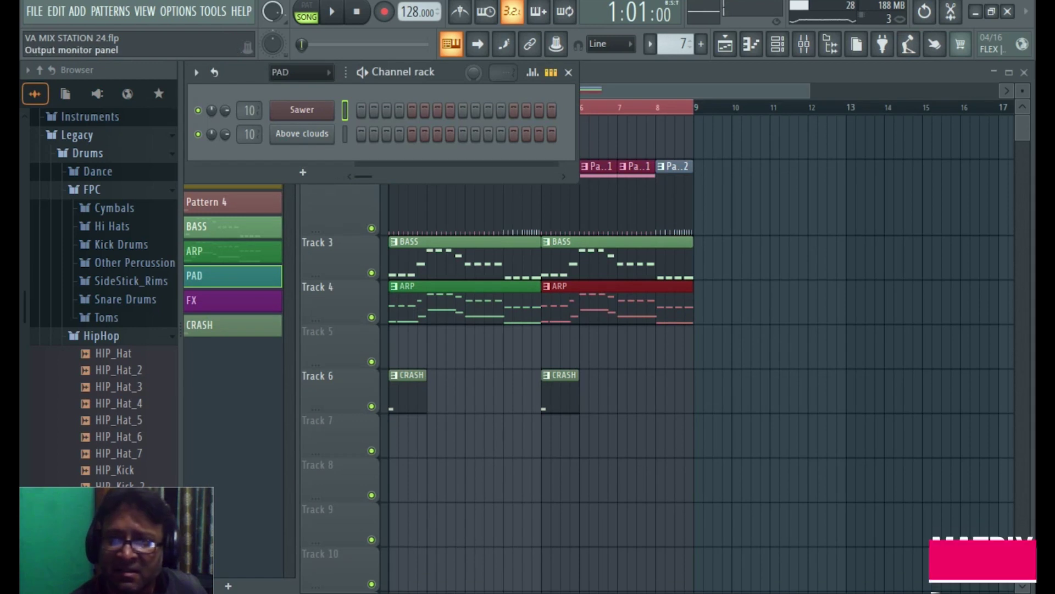
# Select the time range from bar 1 to bar 5 in the Sawer piano roll and arm recording.
pyautogui.click(750, 43)
pyautogui.press('F7')
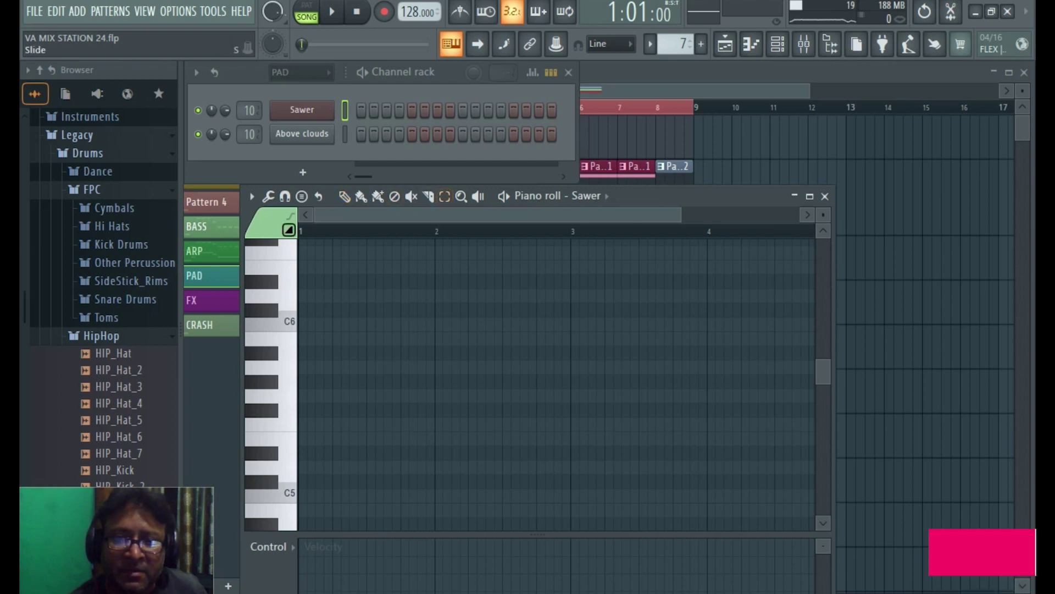
pyautogui.moveTo(307, 231); pyautogui.dragTo(520, 231)
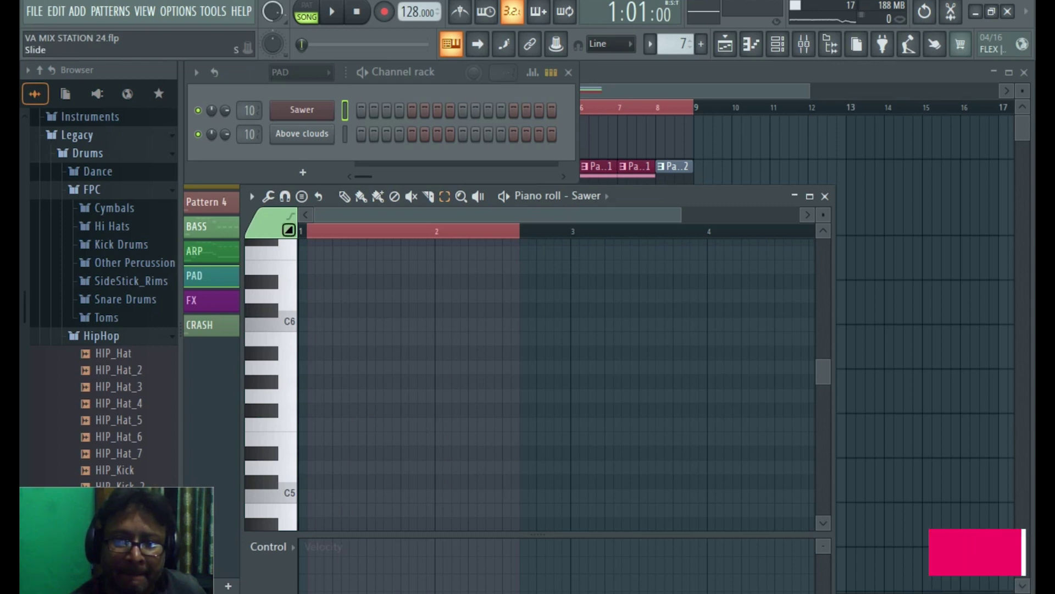
pyautogui.hotkey('ctrl', 'd')
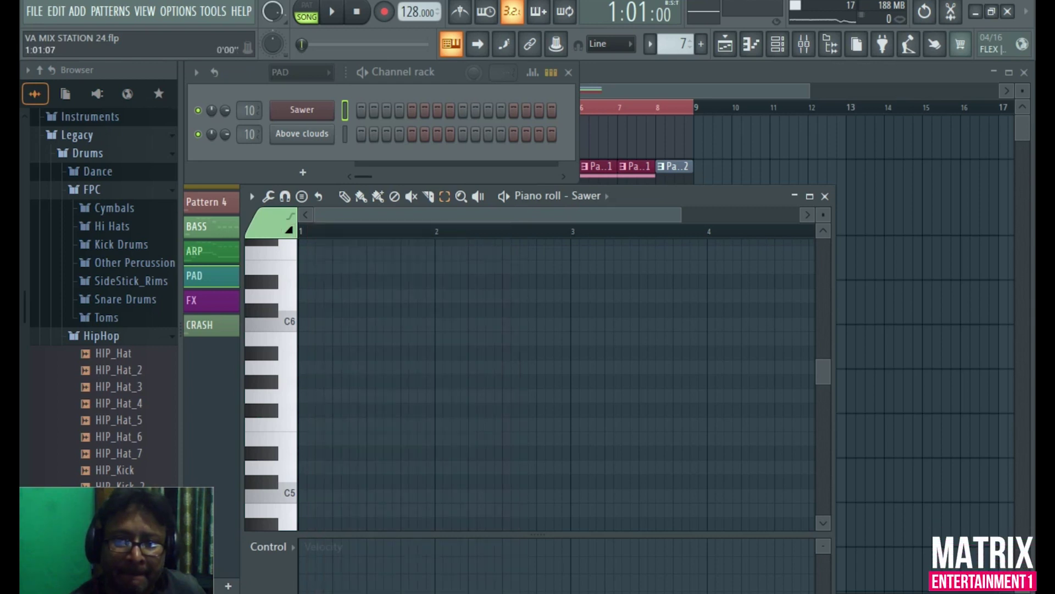
pyautogui.moveTo(302, 231); pyautogui.dragTo(758, 231)
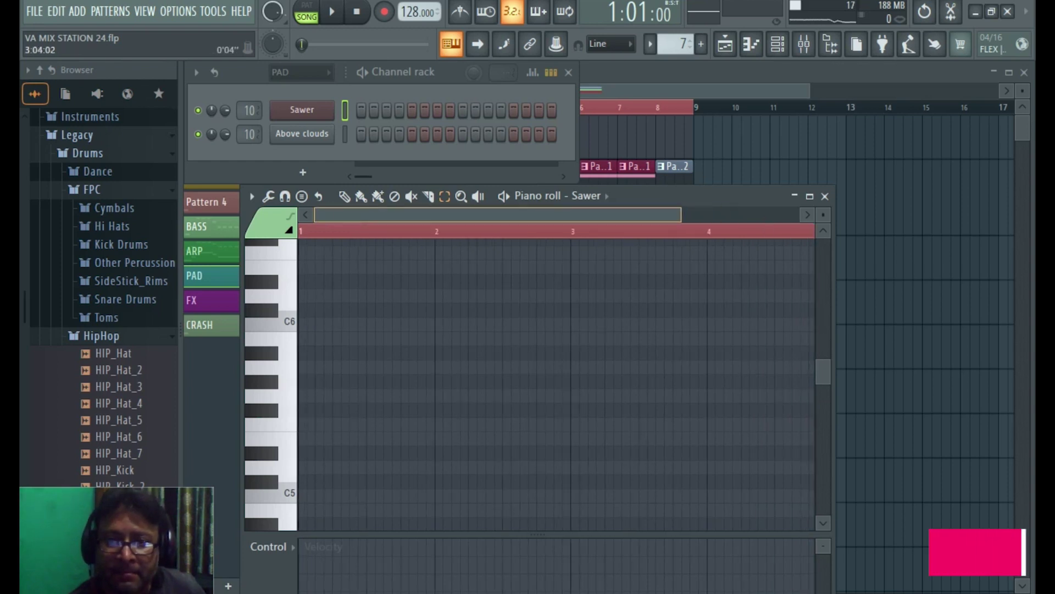
pyautogui.click(384, 12)
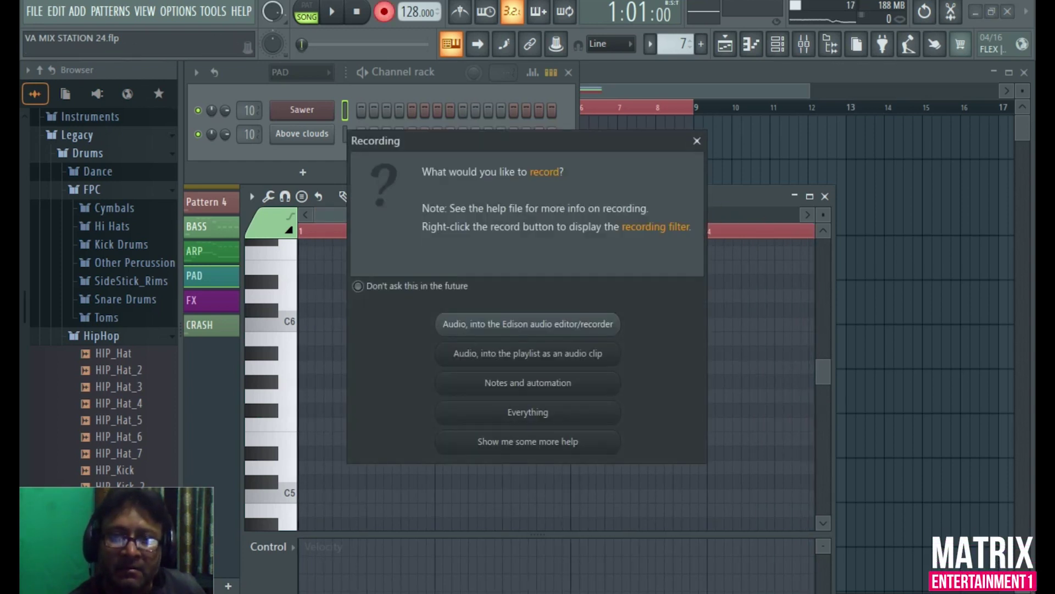
pyautogui.press('Escape')
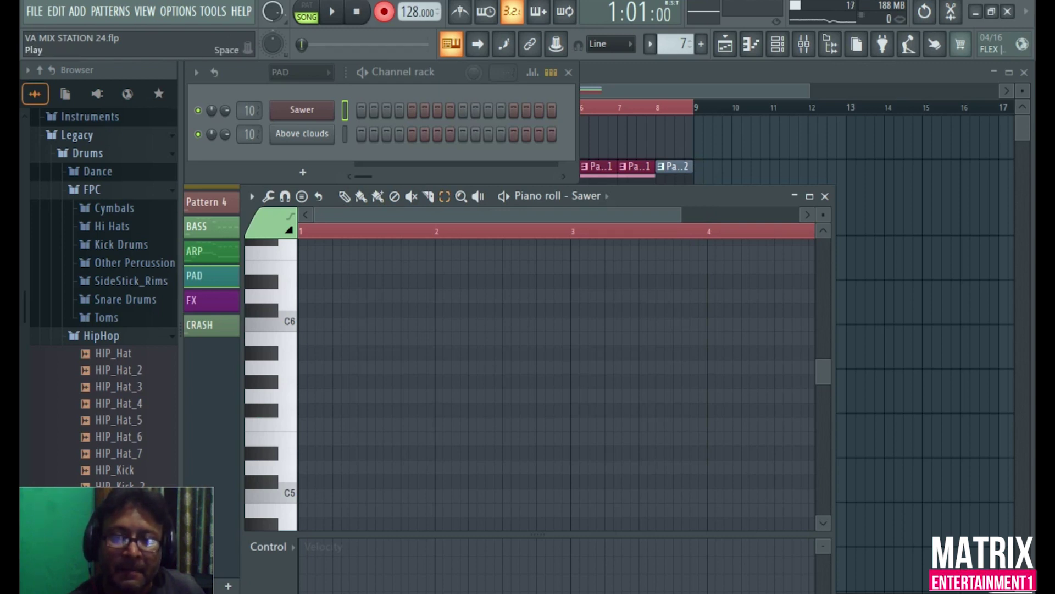
# Try recording a four-bar Sawer chord part into the PAD pattern.
pyautogui.press('space')
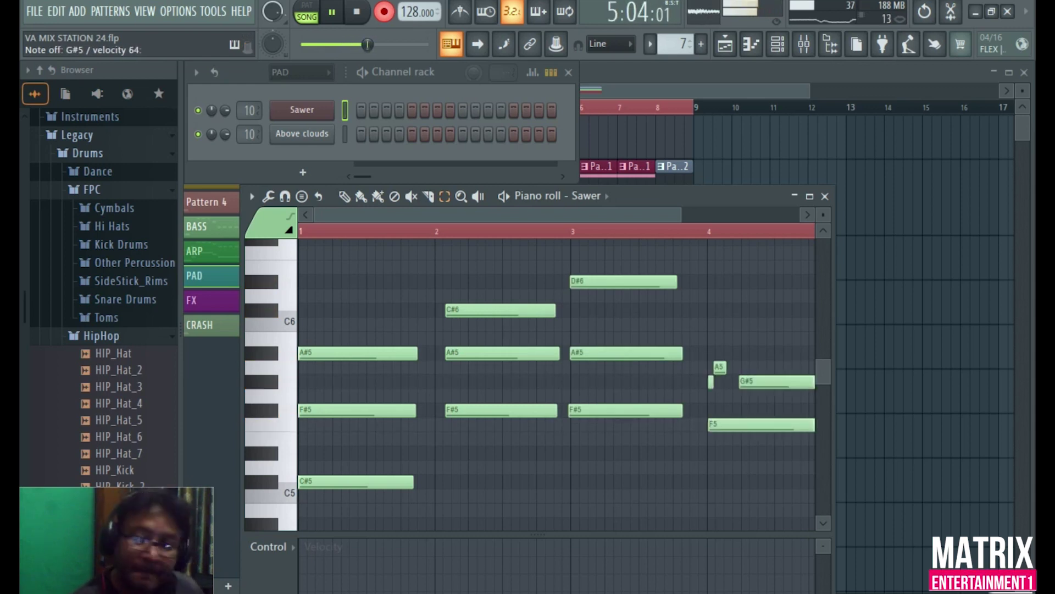
pyautogui.press('space')
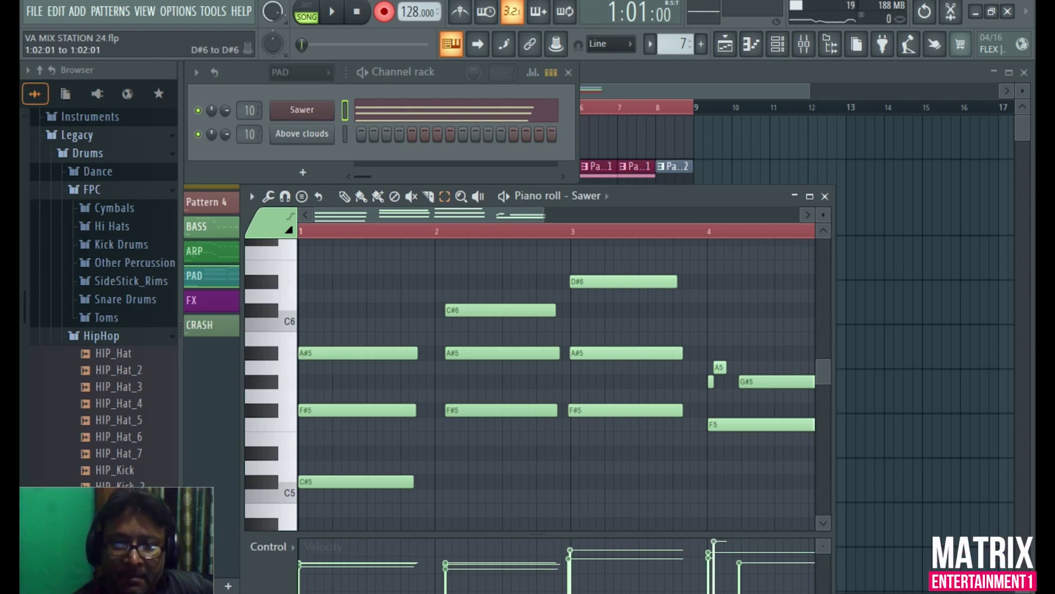
pyautogui.moveTo(323, 502); pyautogui.dragTo(560, 276)
pyautogui.click(501, 352)
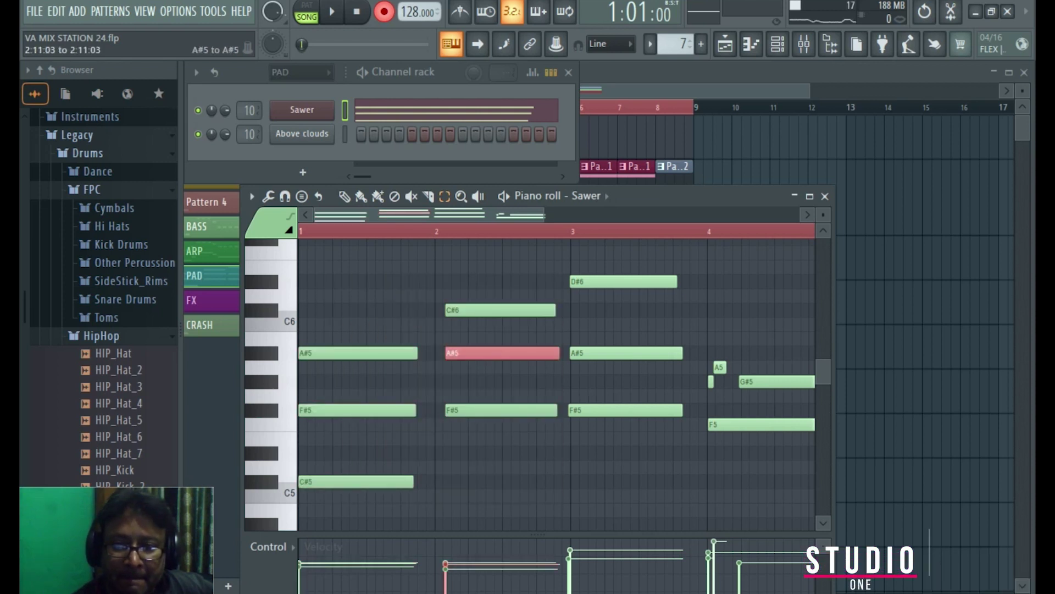
# Delete the C#5, F#5, A#5, C#6 and D#6 chord notes of bars 1 to 3 in the Sawer piano roll.
pyautogui.click(345, 195)
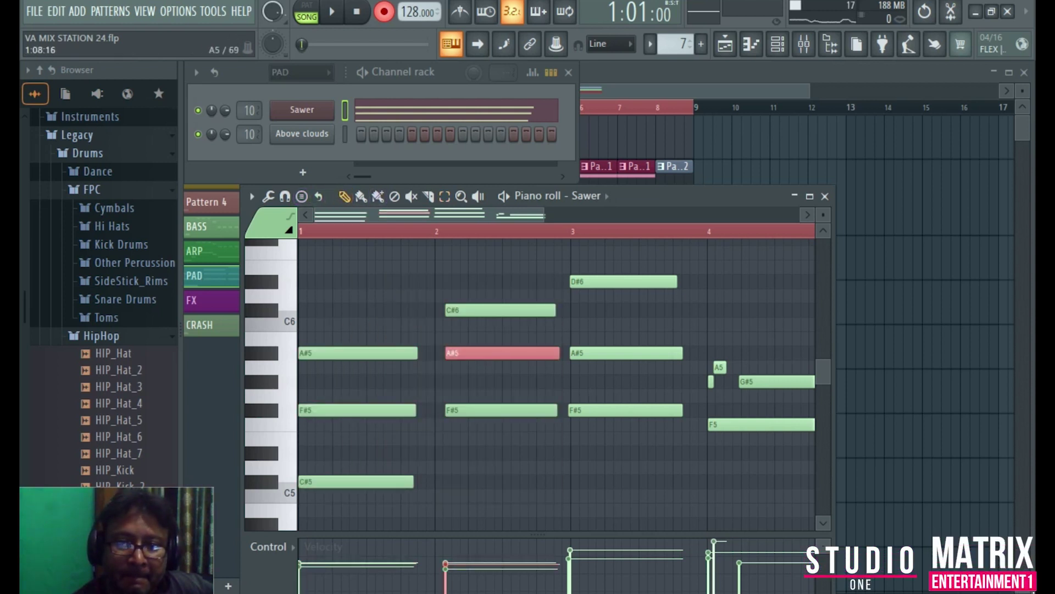
pyautogui.rightClick(348, 353)
pyautogui.rightClick(348, 410)
pyautogui.rightClick(363, 481)
pyautogui.rightClick(494, 410)
pyautogui.rightClick(599, 353)
pyautogui.rightClick(616, 281)
pyautogui.rightClick(522, 310)
pyautogui.rightClick(501, 353)
pyautogui.rightClick(610, 410)
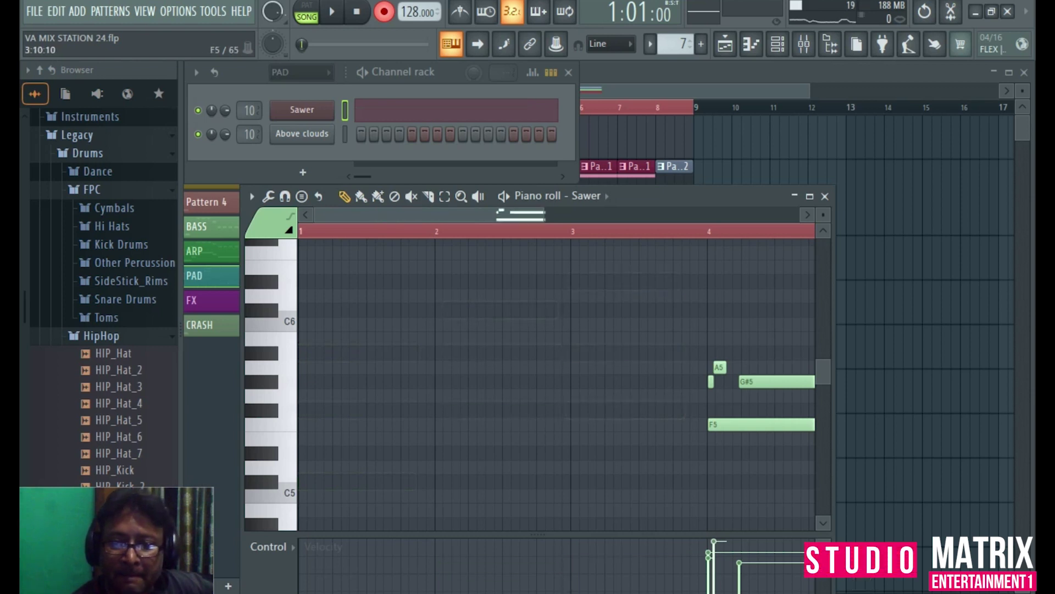
# Delete the remaining A5, G#5 and F5 notes of bar 4 in the Sawer piano roll.
pyautogui.rightClick(719, 367)
pyautogui.rightClick(711, 381)
pyautogui.rightClick(749, 381)
pyautogui.rightClick(713, 424)
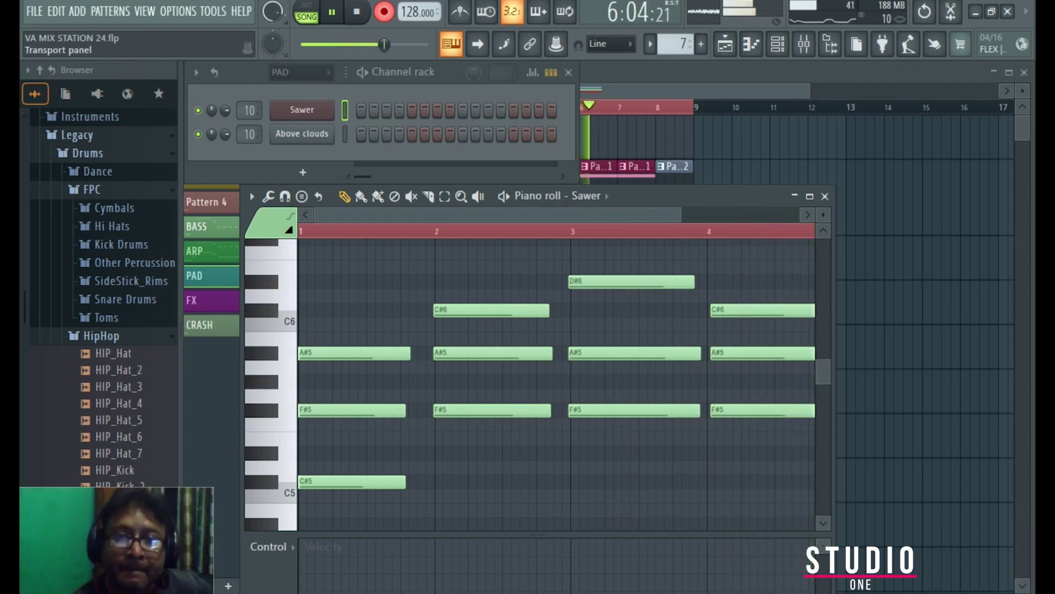
# Stop the second Sawer take and remove all its notes, including the G#5 and F5 after bar 5.
pyautogui.press('space')
pyautogui.moveTo(347, 325)
pyautogui.mouseDown()
pyautogui.moveTo(352, 481)
pyautogui.moveTo(490, 299)
pyautogui.moveTo(632, 270)
pyautogui.moveTo(762, 328)
pyautogui.mouseUp()
pyautogui.hotkey('ctrl', 'z')
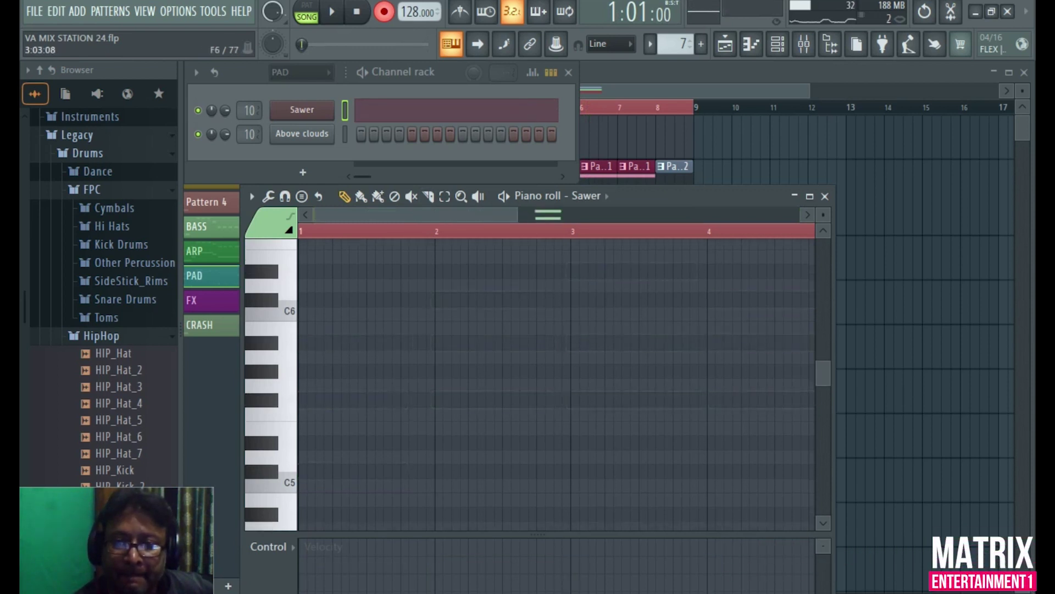
pyautogui.moveTo(479, 214); pyautogui.dragTo(580, 215)
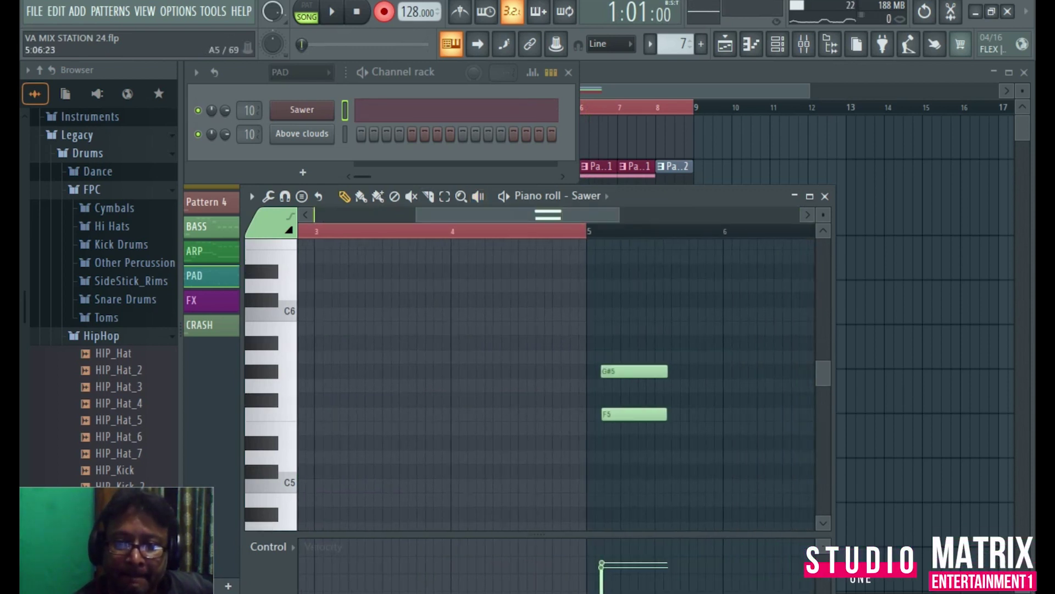
pyautogui.hotkey('ctrl', 'z')
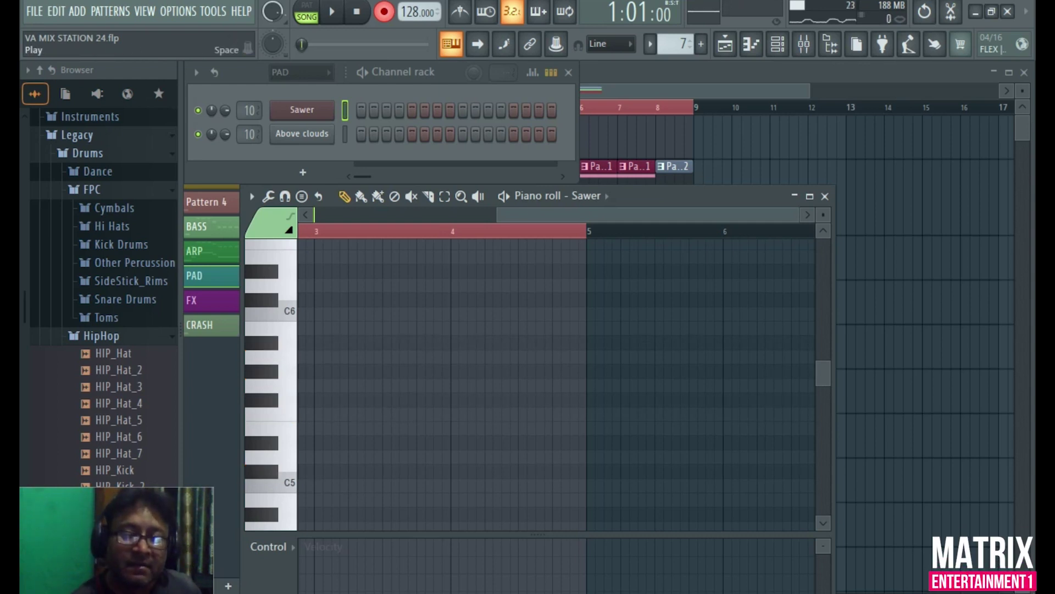
# Record a four-bar Sawer chord part into the PAD pattern, with F#5, A#5, C#6 in bar 3 and F5, G#5 in bar 4.
pyautogui.press('space')
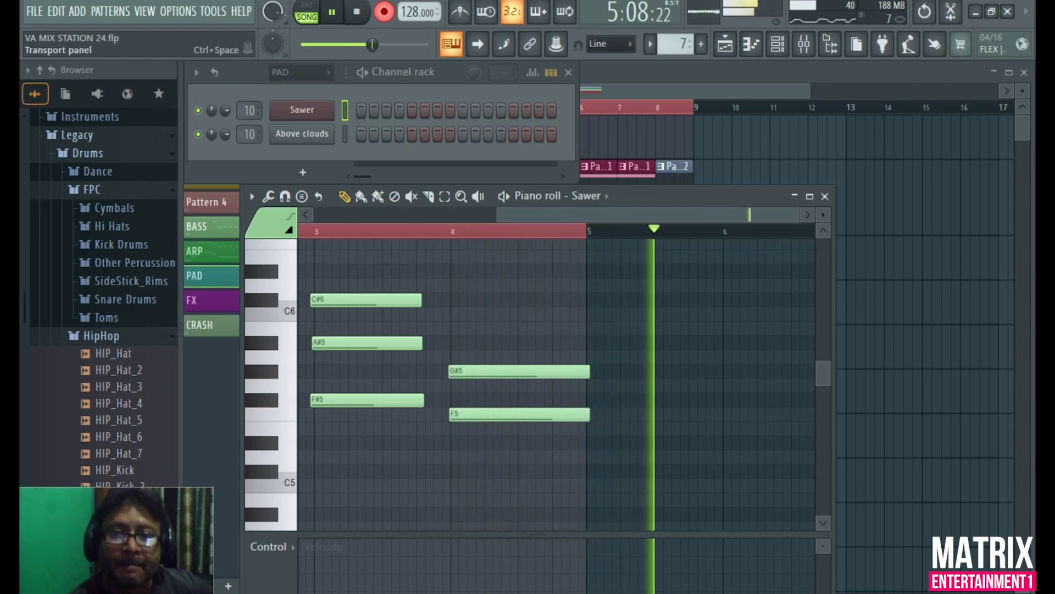
pyautogui.press('space')
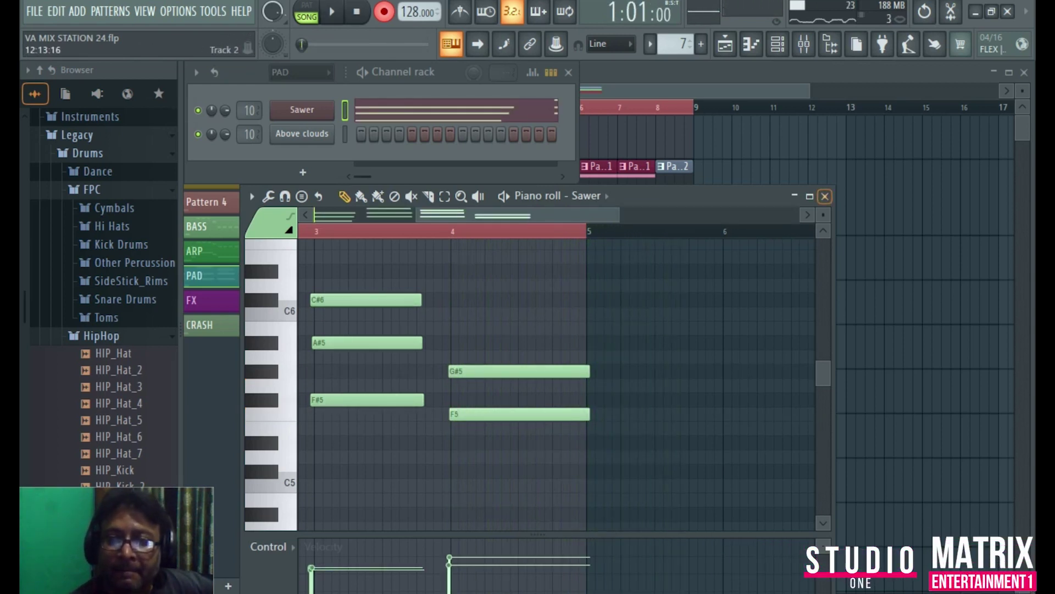
# Place a four-bar PAD clip at bar 1 on Track 7 of the playlist and duplicate it at bar 5.
pyautogui.click(846, 196)
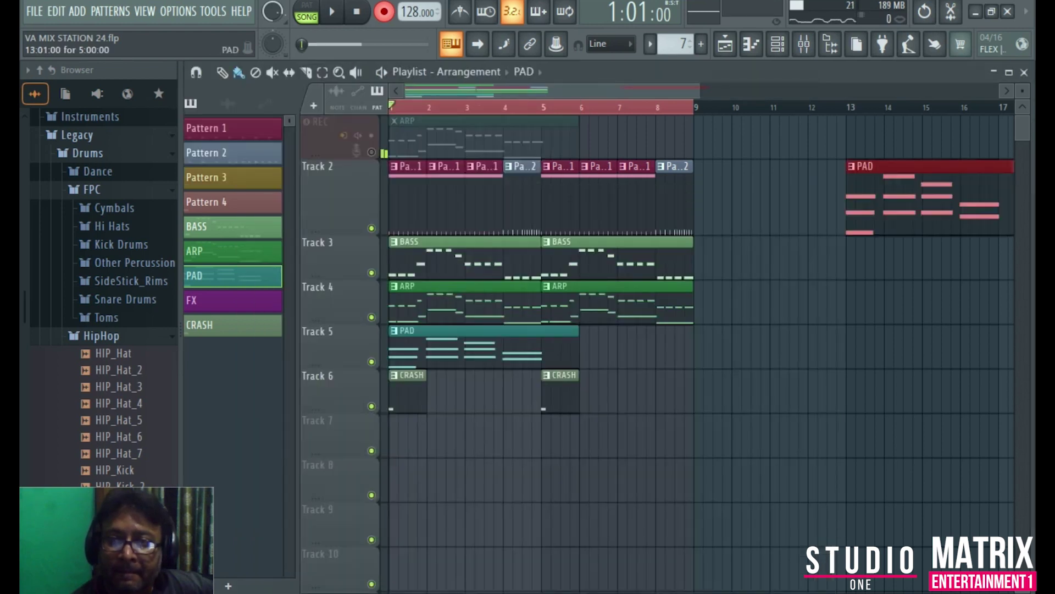
pyautogui.moveTo(880, 166); pyautogui.dragTo(422, 418)
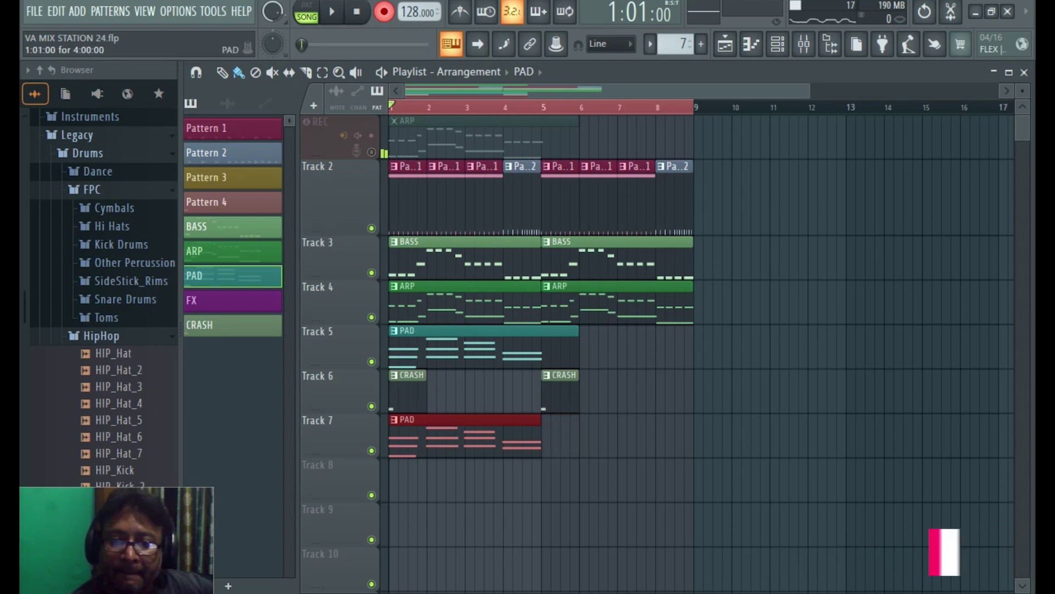
pyautogui.hotkey('ctrl', 'b')
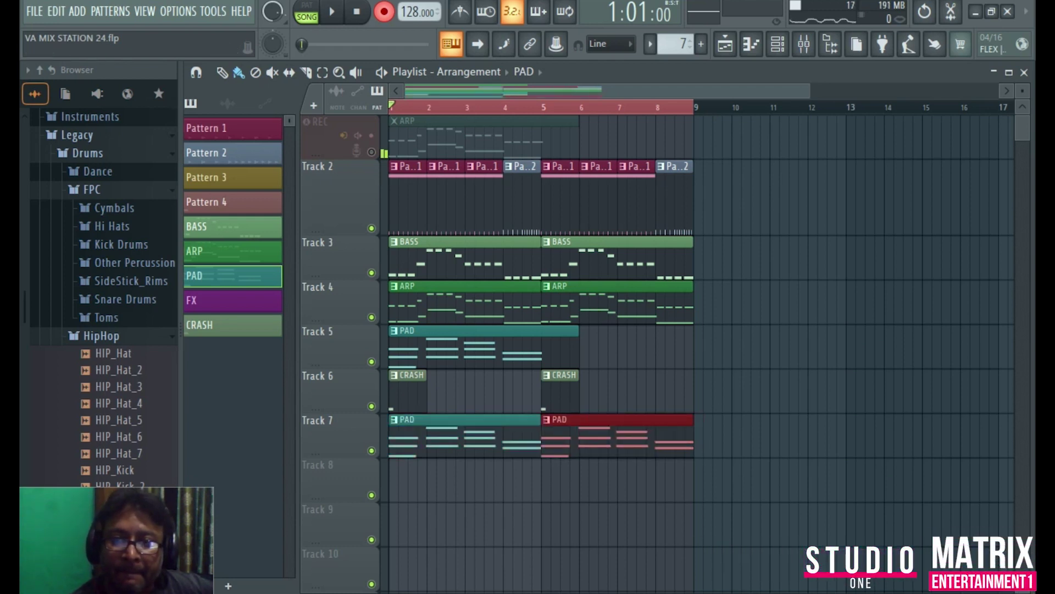
# Play the arrangement and raise the Pad mixer track's volume to -4.3 dB.
pyautogui.press('space')
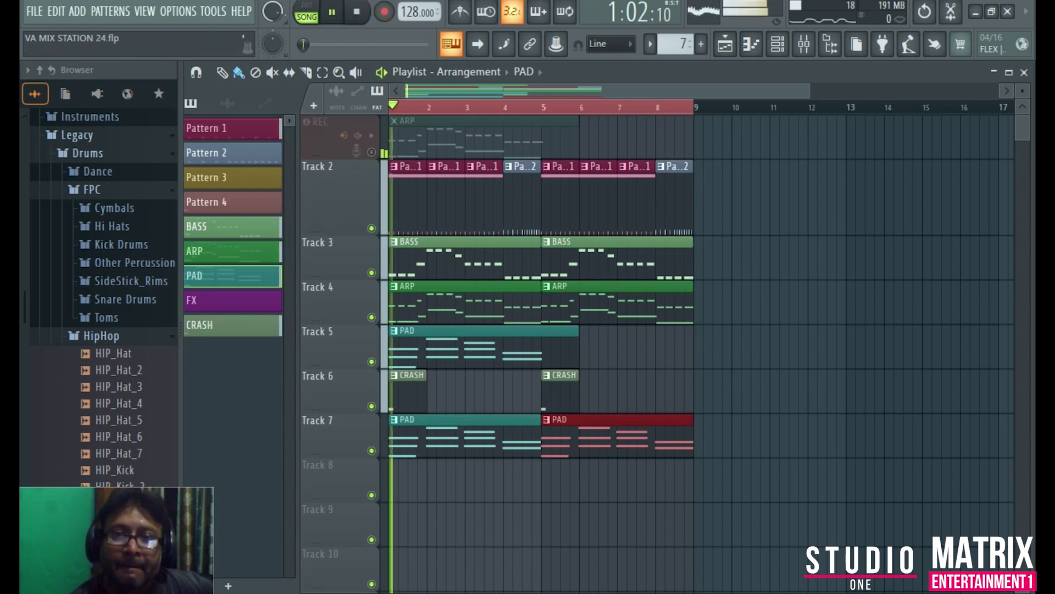
pyautogui.click(803, 44)
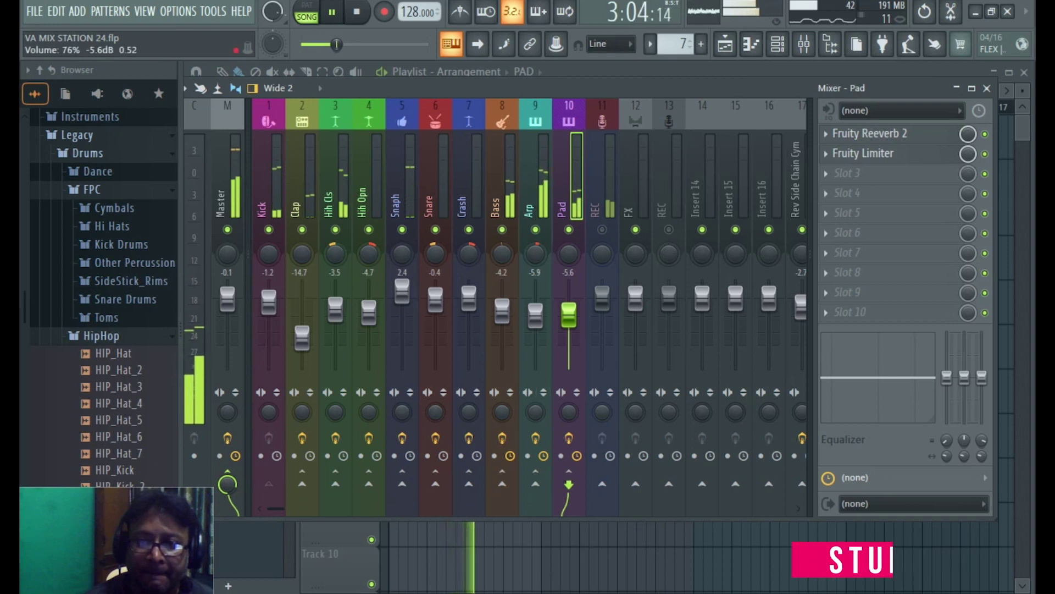
pyautogui.moveTo(568, 315); pyautogui.dragTo(568, 311)
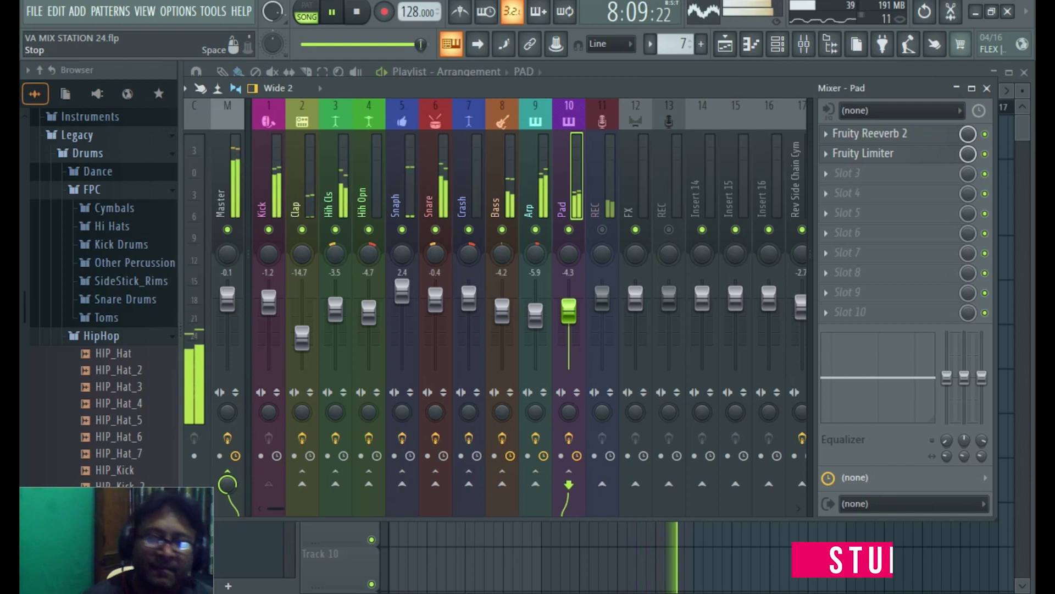
pyautogui.press('space')
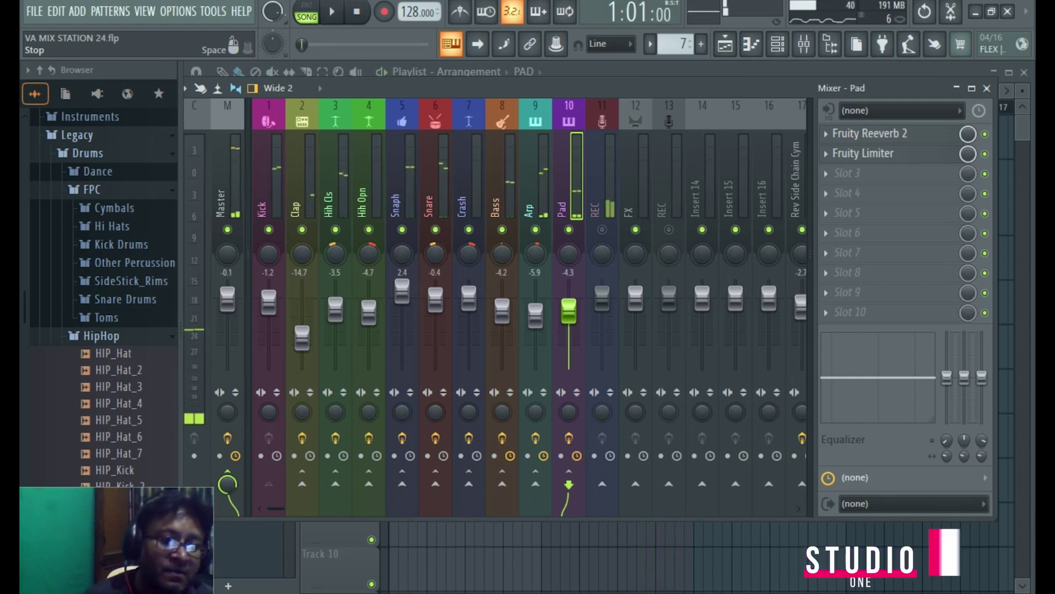